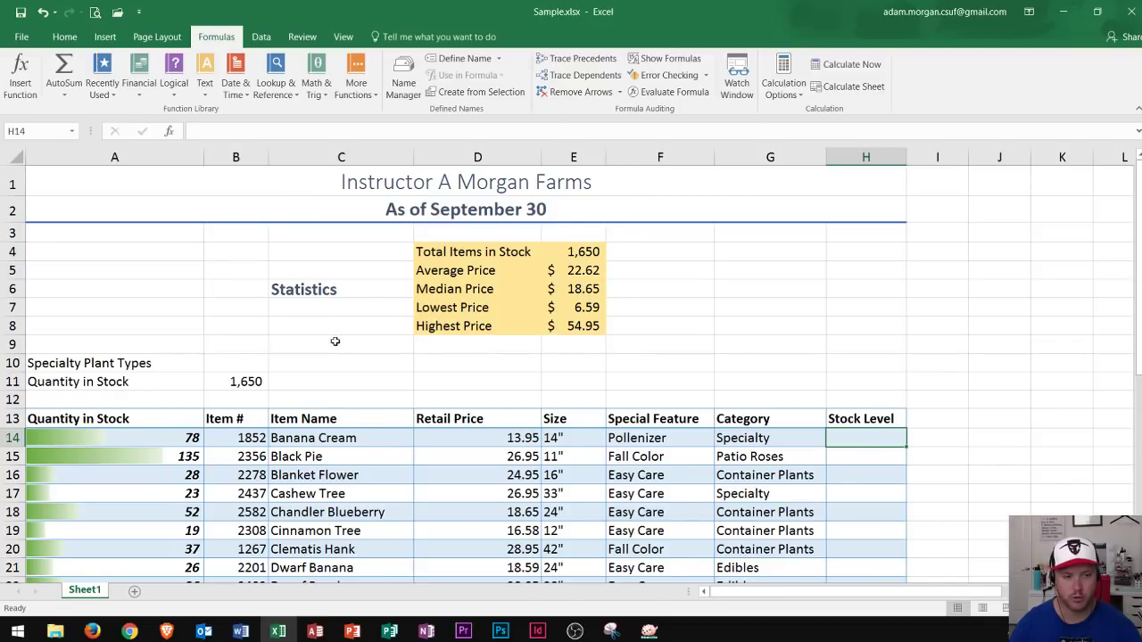
Step: Look over the farm inventory worksheet and the available logical functions, including the description of IF
{"action": "scroll", "coordinate": [393, 314], "scroll_direction": "down", "scroll_amount": 1}
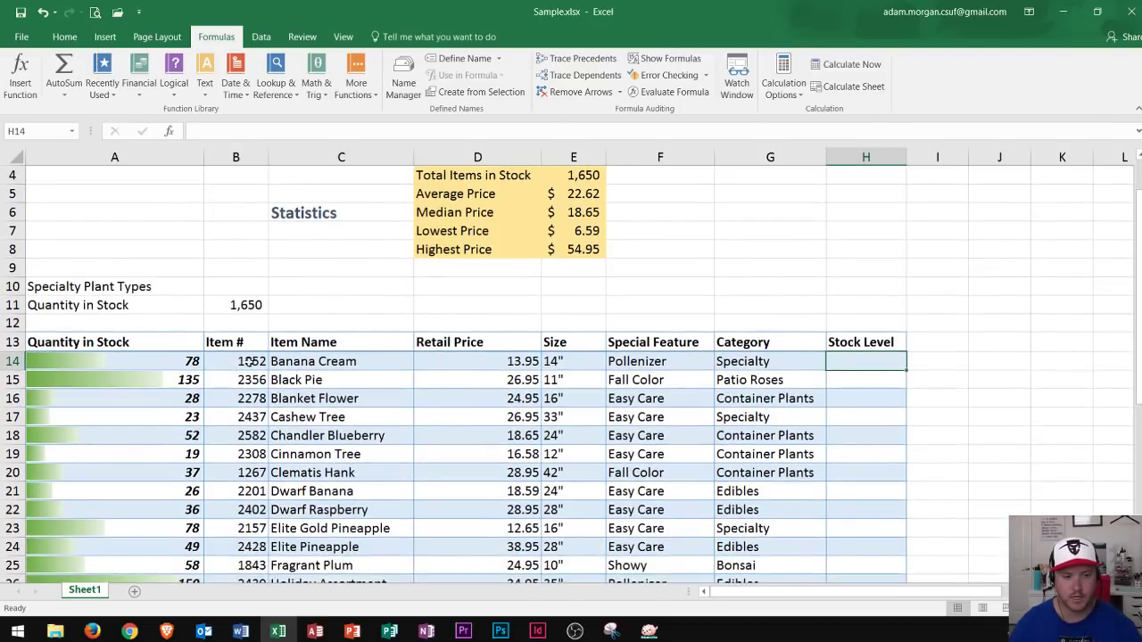
{"action": "scroll", "coordinate": [354, 388], "scroll_direction": "down", "scroll_amount": 4}
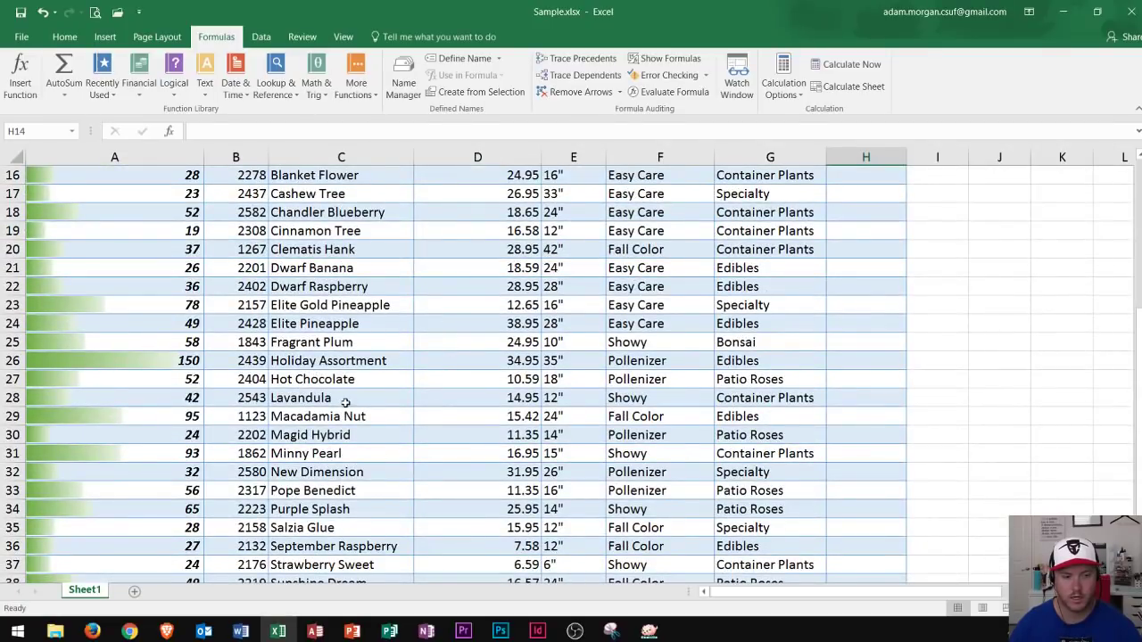
{"action": "scroll", "coordinate": [346, 403], "scroll_direction": "up", "scroll_amount": 2}
{"action": "scroll", "coordinate": [348, 401], "scroll_direction": "up", "scroll_amount": 1}
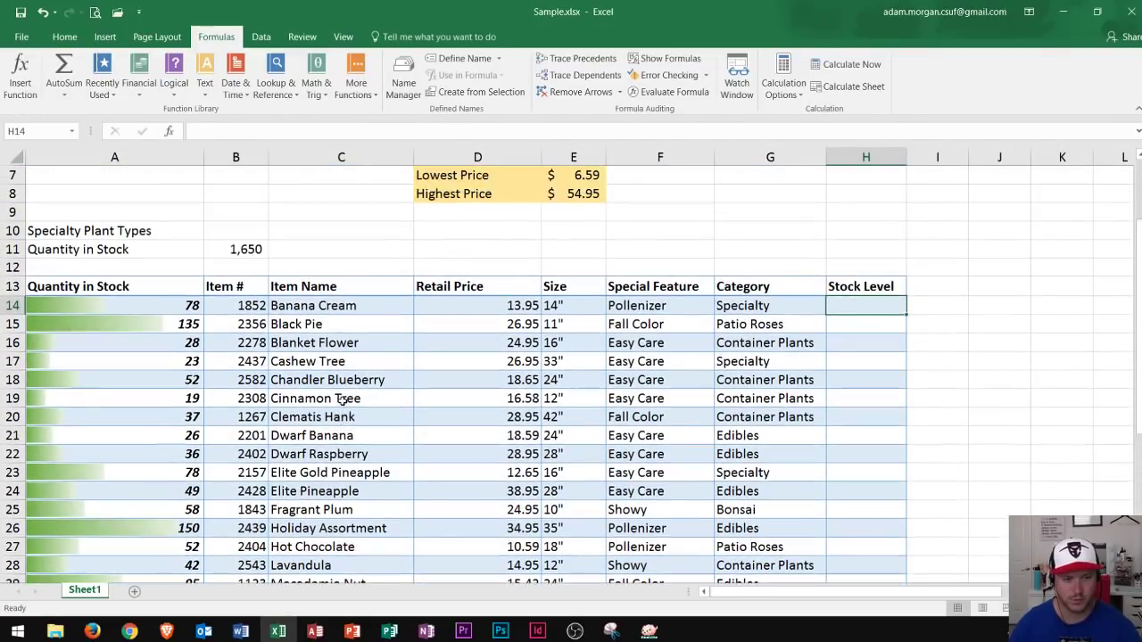
{"action": "scroll", "coordinate": [356, 397], "scroll_direction": "up", "scroll_amount": 2}
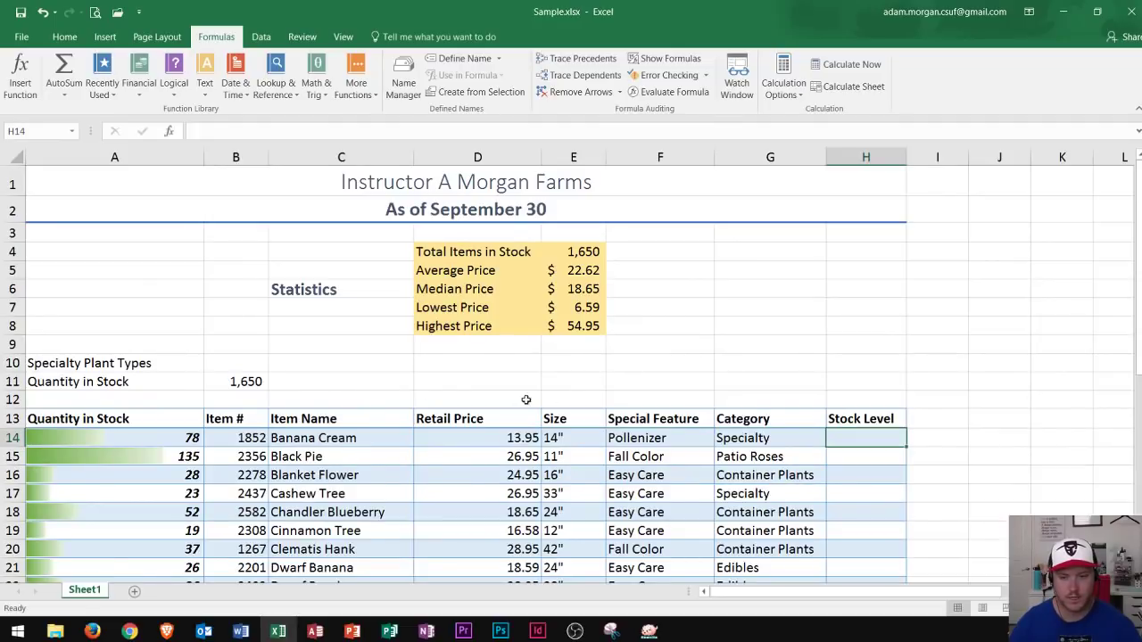
{"action": "scroll", "coordinate": [605, 391], "scroll_direction": "down", "scroll_amount": 1}
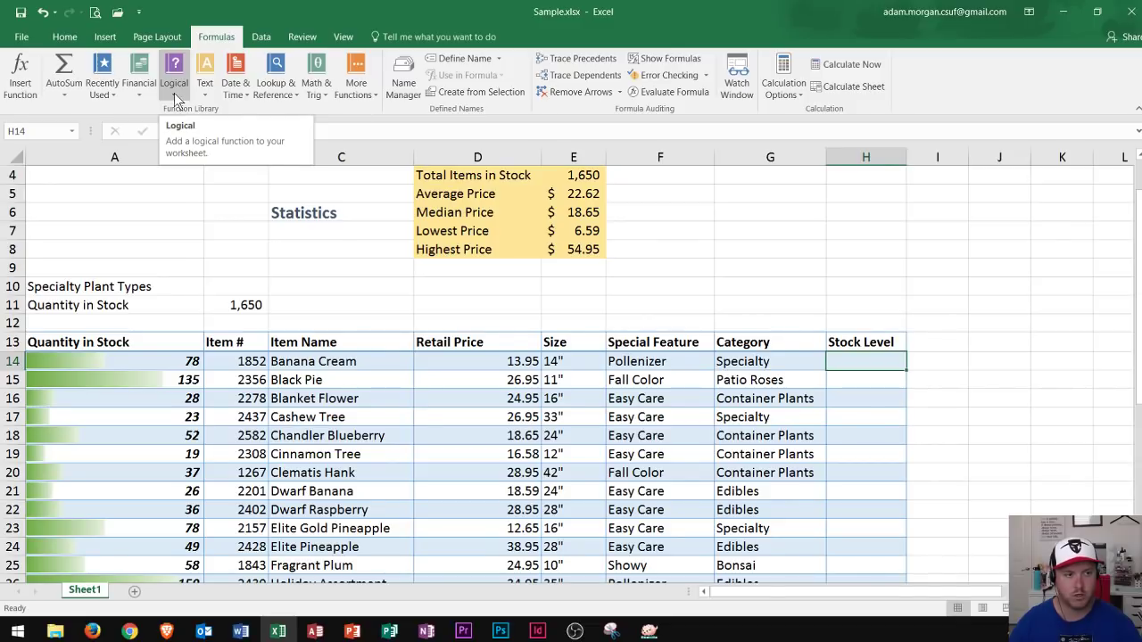
{"action": "left_click", "coordinate": [178, 94]}
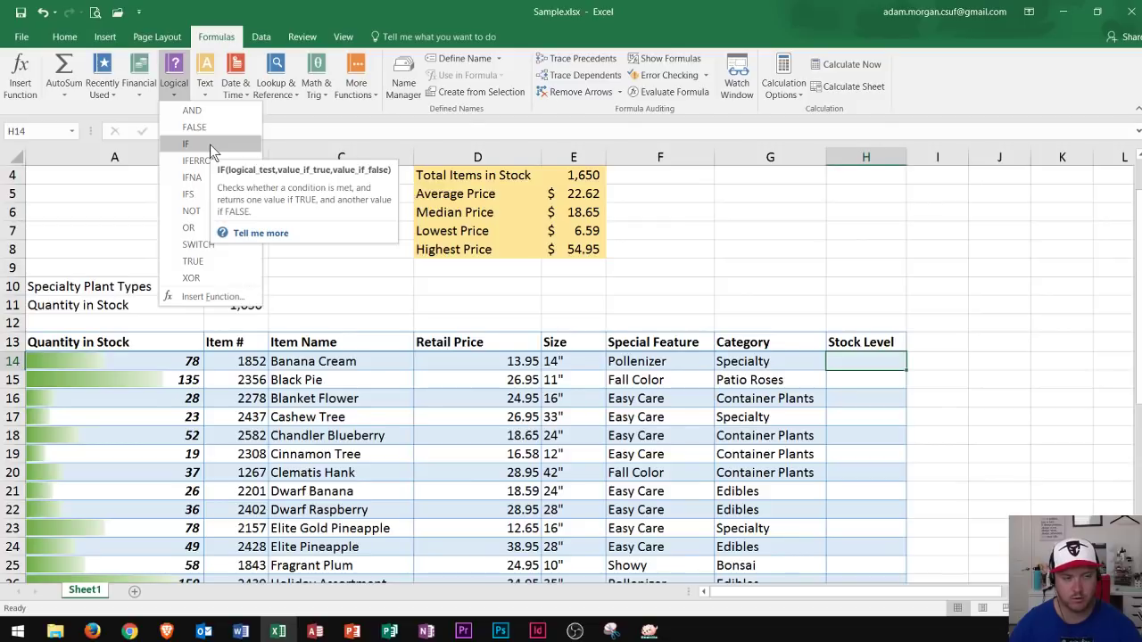
{"action": "left_click", "coordinate": [835, 355]}
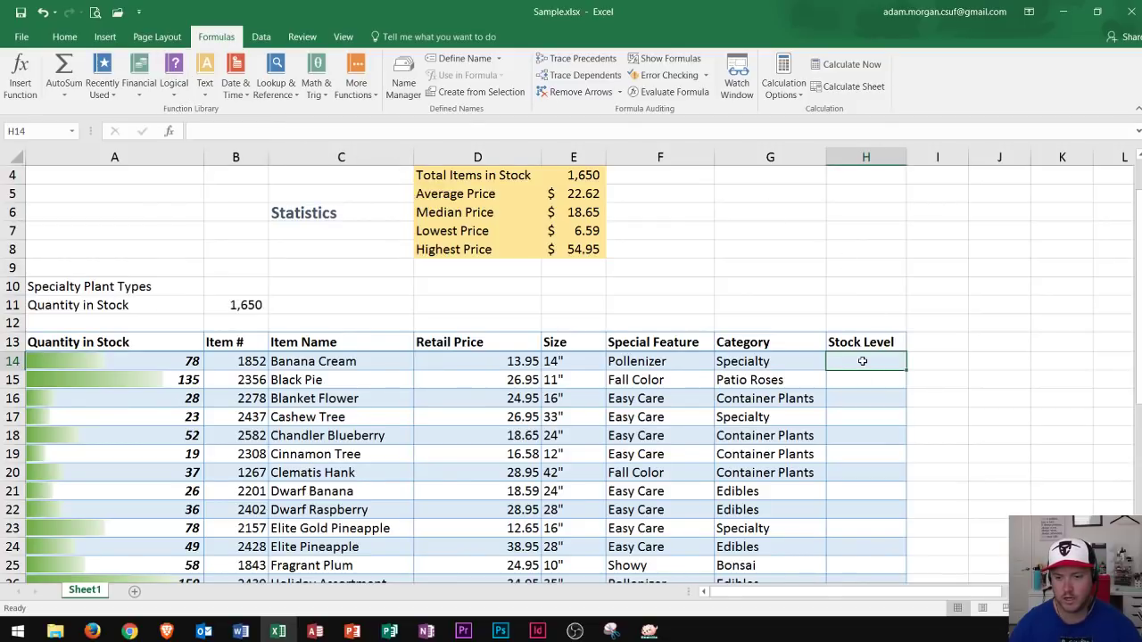
Step: Examine the inventory table's column headings, the empty Stock Level column and the individual Quantity in Stock values
{"action": "scroll", "coordinate": [784, 358], "scroll_direction": "down", "scroll_amount": 2}
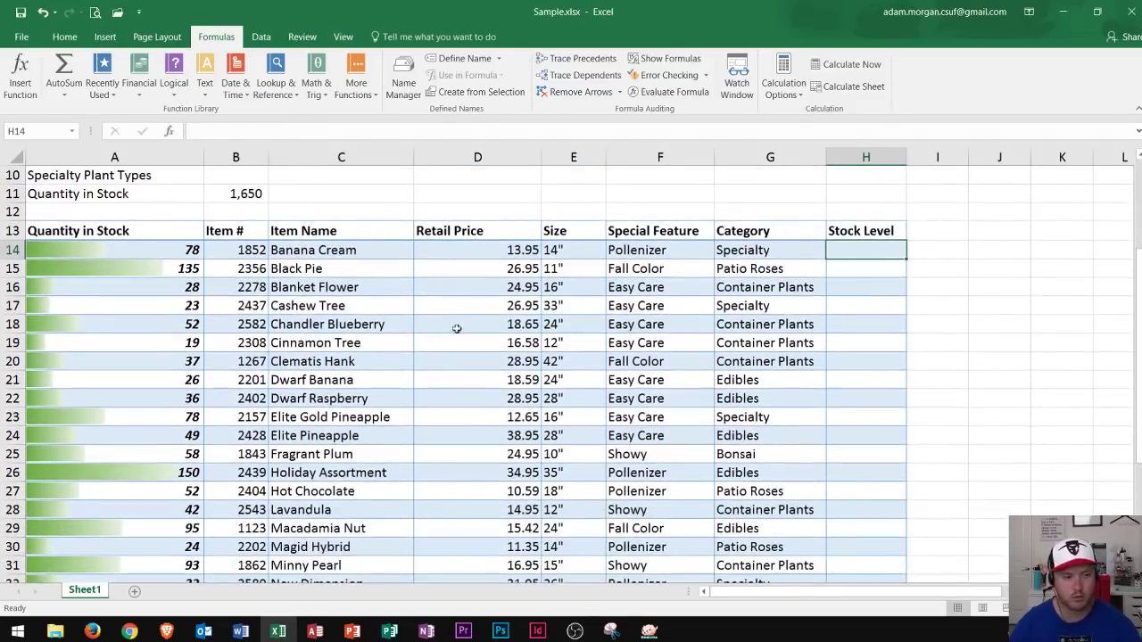
{"action": "left_click", "coordinate": [140, 231]}
{"action": "left_click", "coordinate": [344, 231]}
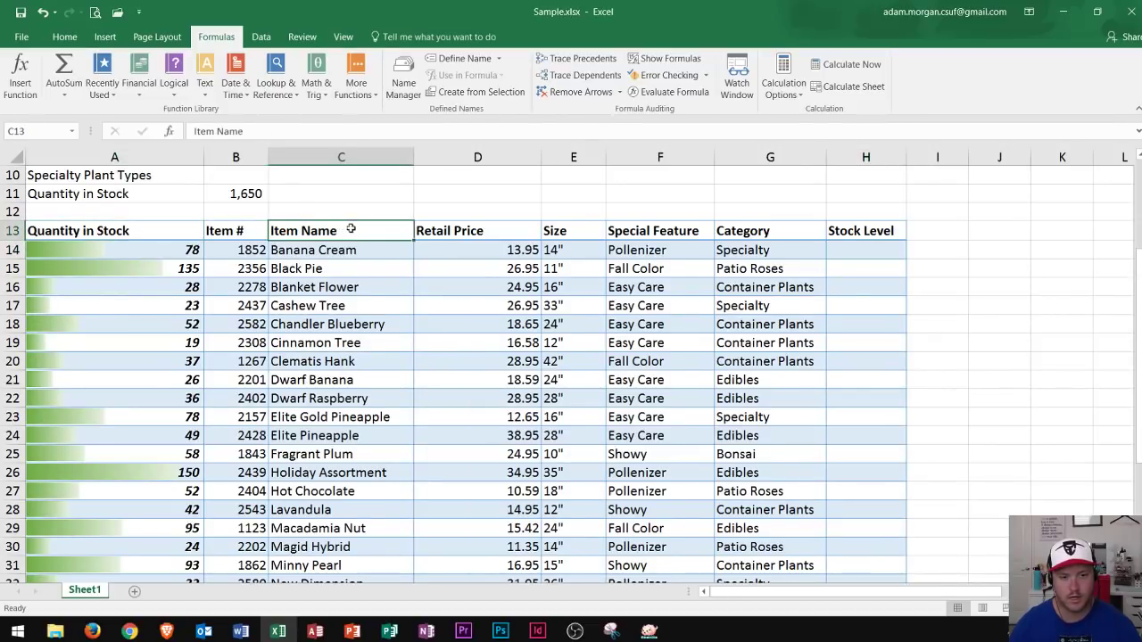
{"action": "left_click", "coordinate": [872, 227]}
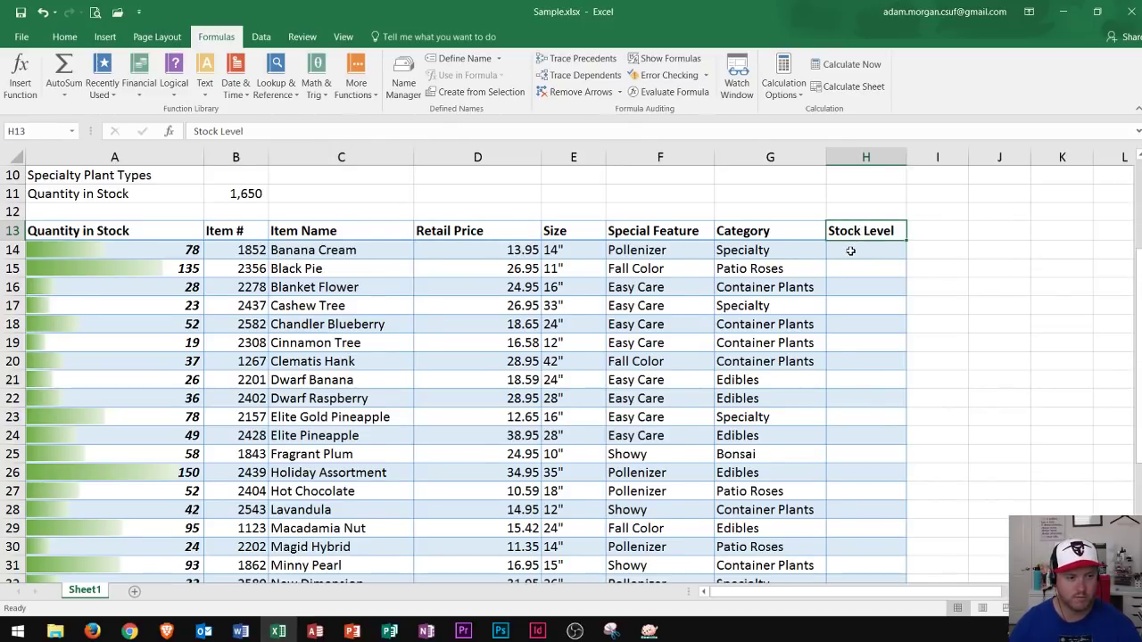
{"action": "left_click", "coordinate": [850, 250]}
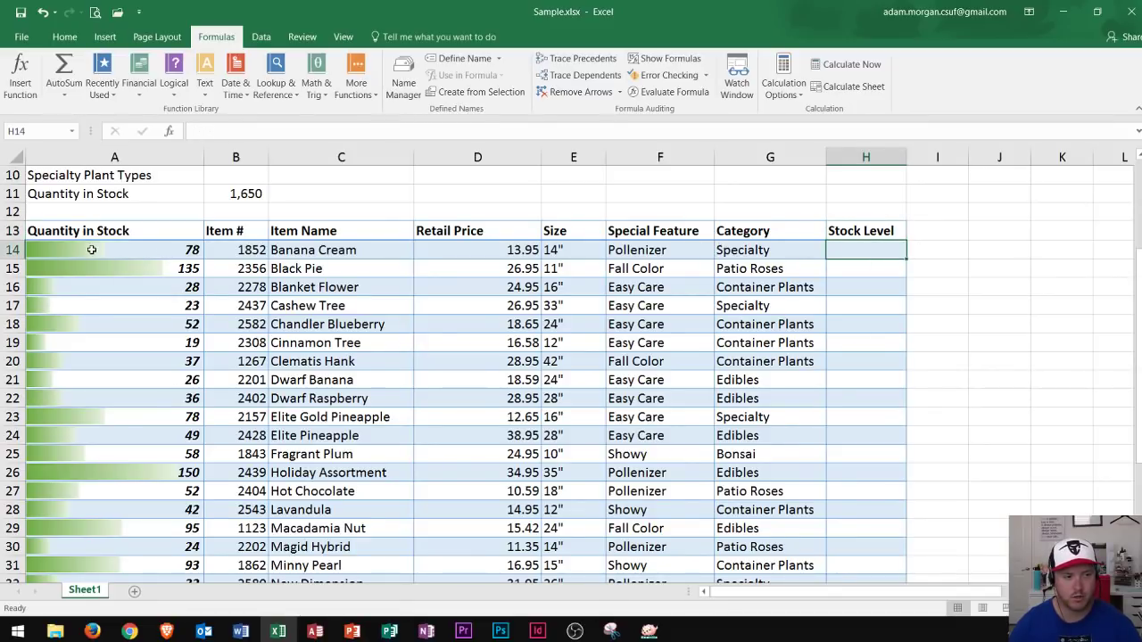
{"action": "left_click", "coordinate": [177, 251]}
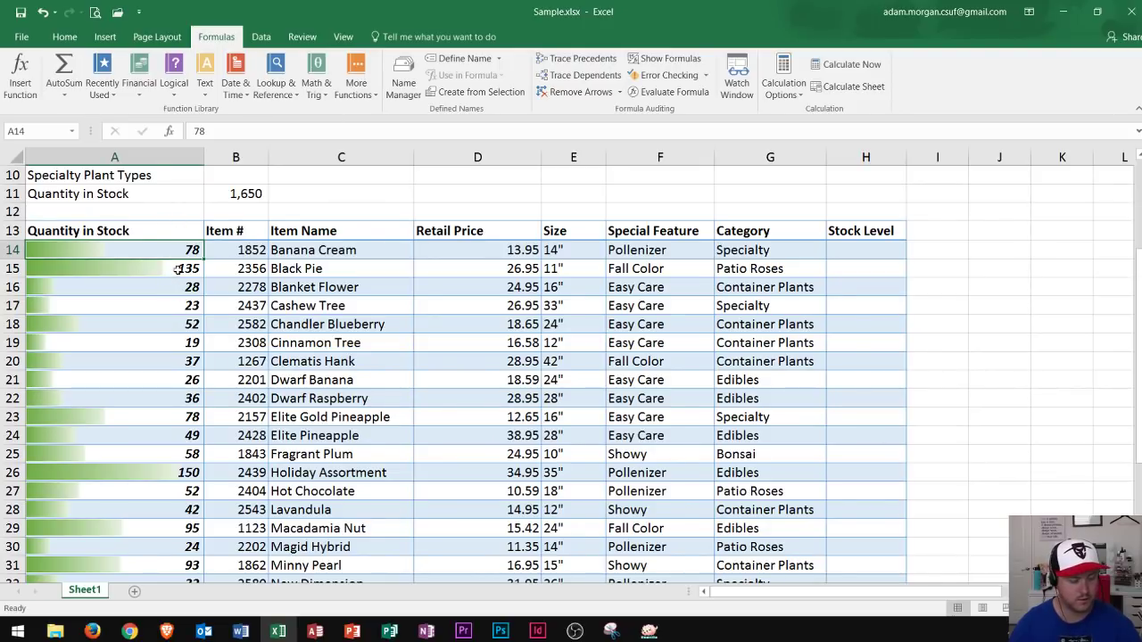
{"action": "left_click", "coordinate": [178, 269]}
{"action": "left_click", "coordinate": [183, 290]}
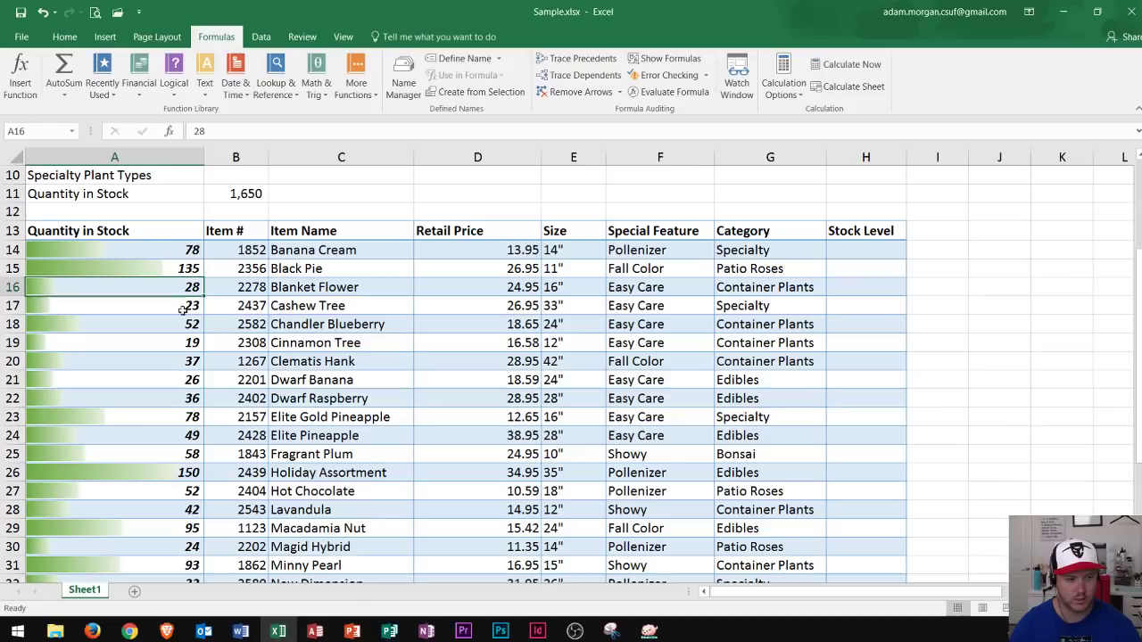
{"action": "left_click", "coordinate": [183, 309]}
{"action": "left_click", "coordinate": [180, 341]}
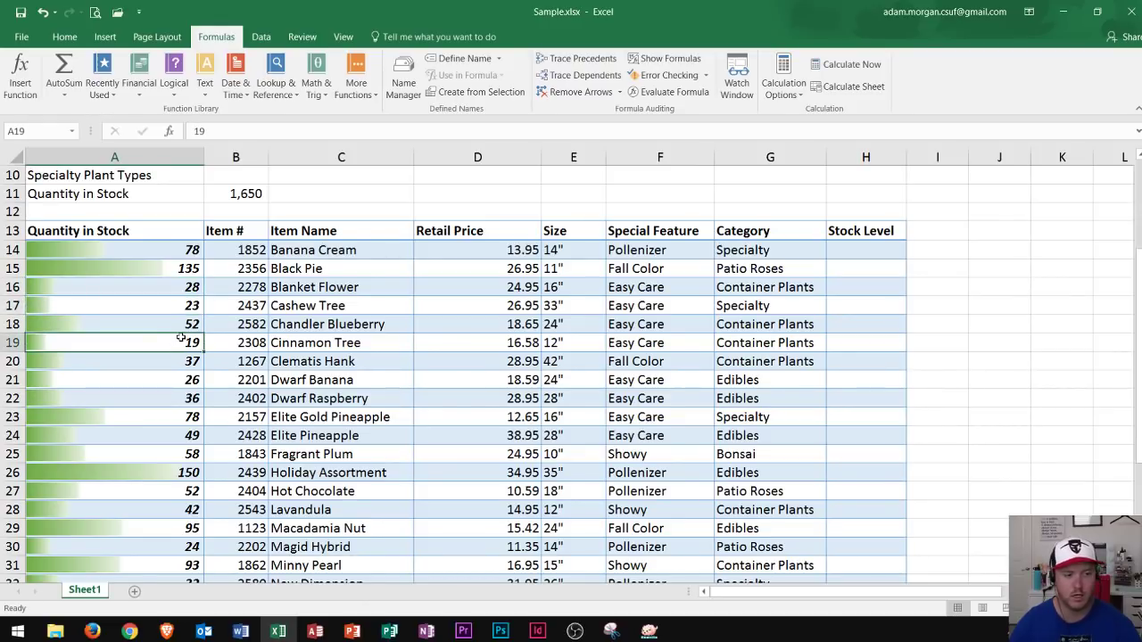
{"action": "left_click", "coordinate": [179, 250]}
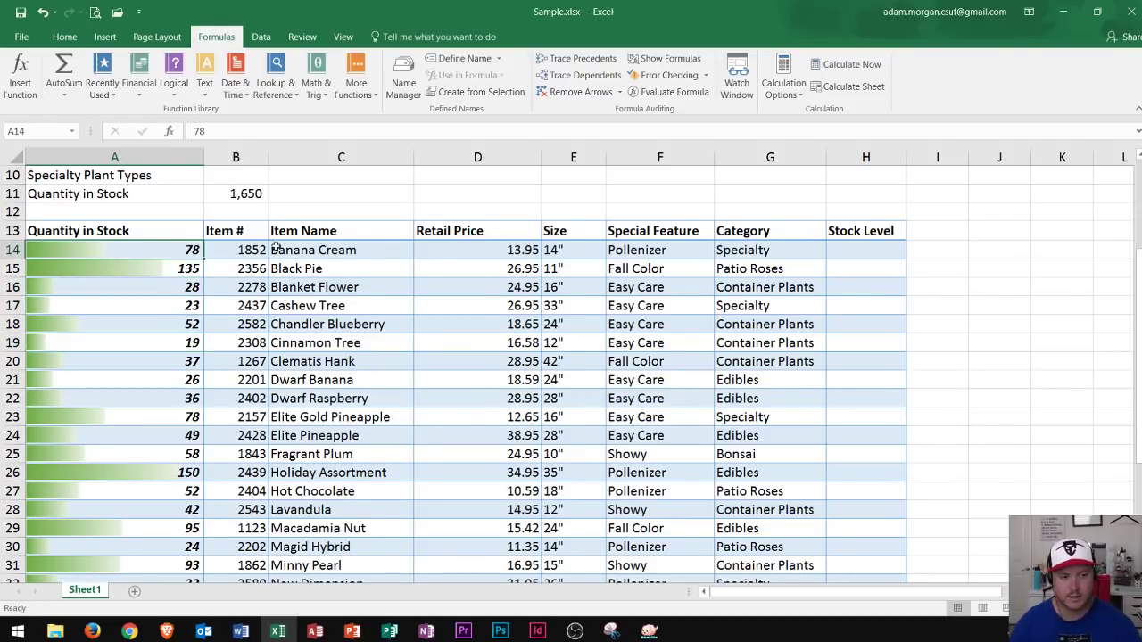
Step: Insert an IF function in the first Stock Level cell, H14, with the logical test A14<50
{"action": "left_click", "coordinate": [853, 252]}
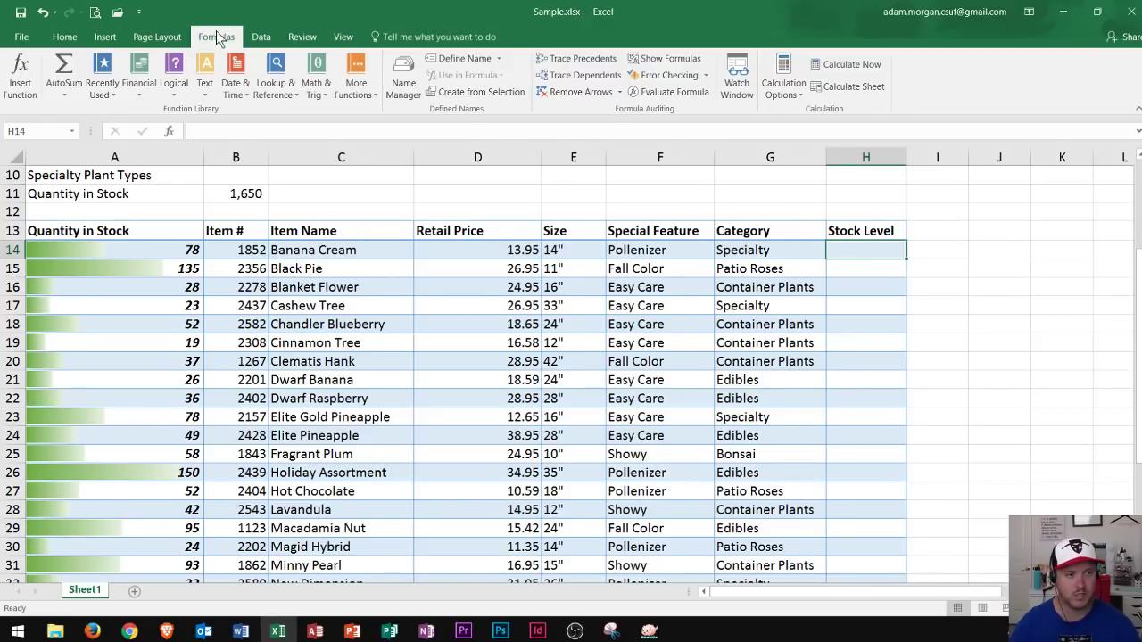
{"action": "left_click", "coordinate": [174, 92]}
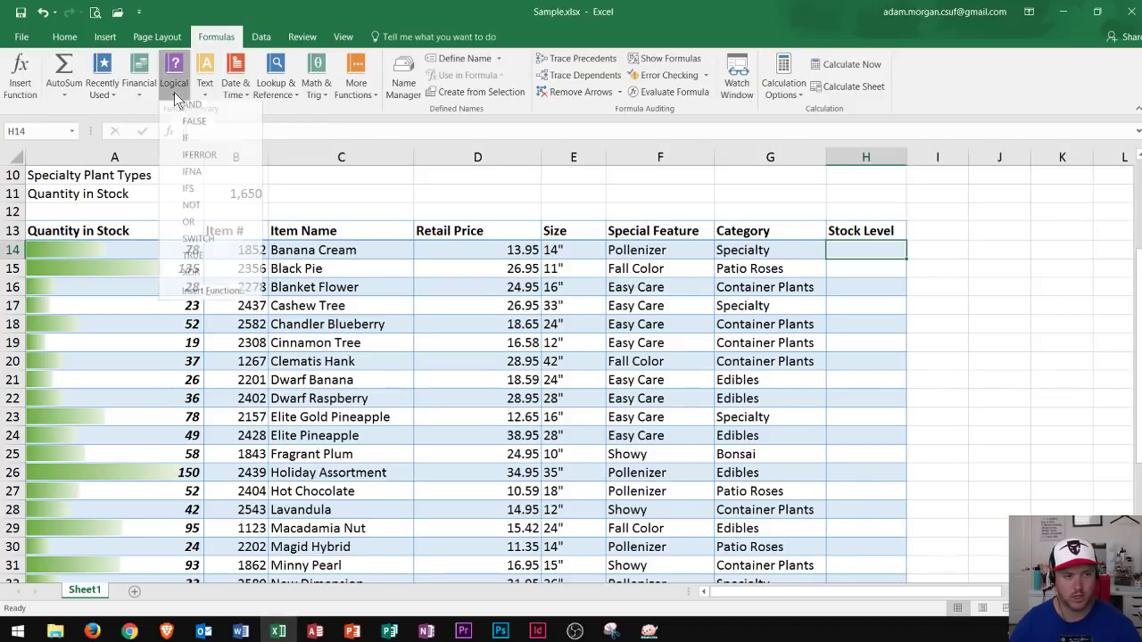
{"action": "left_click", "coordinate": [188, 143]}
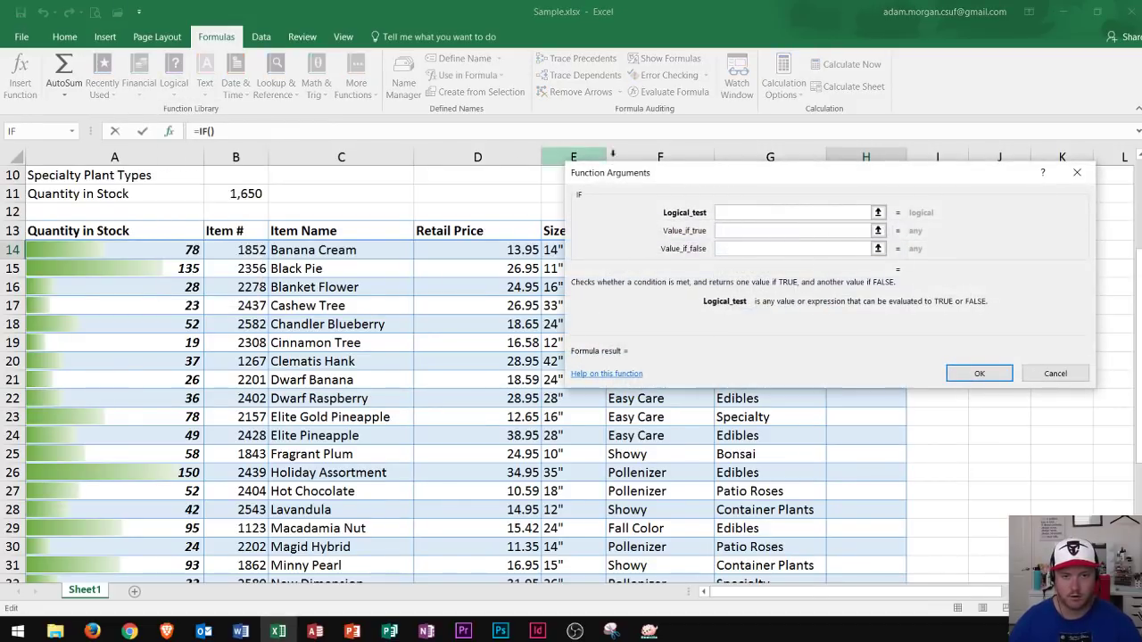
{"action": "left_click_drag", "start_coordinate": [728, 177], "coordinate": [449, 229]}
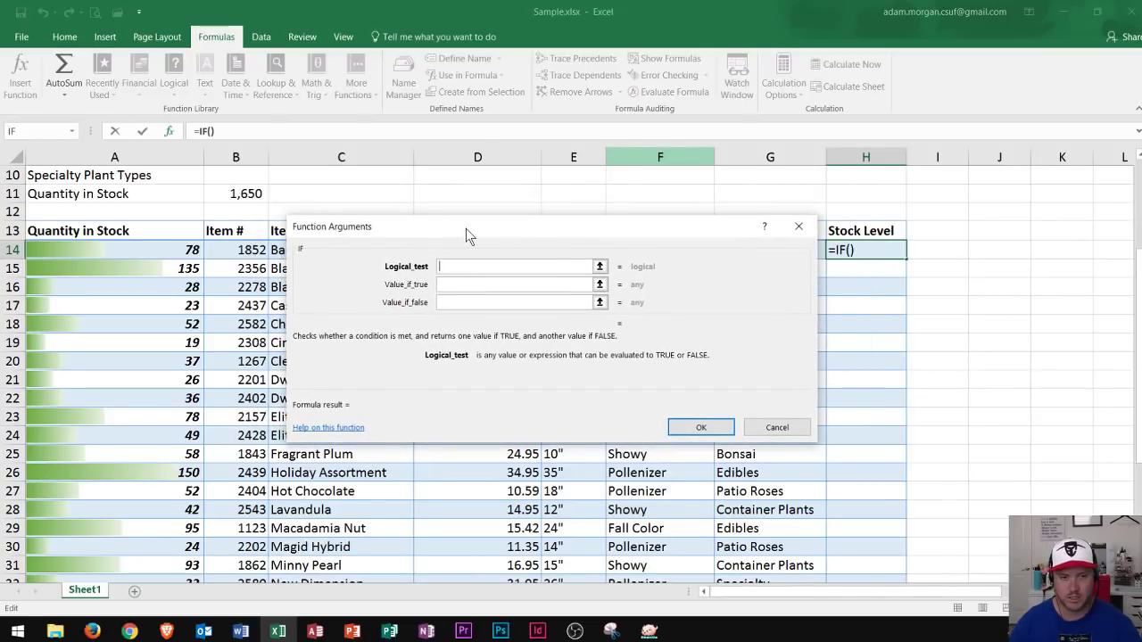
{"action": "left_click_drag", "start_coordinate": [466, 234], "coordinate": [437, 242]}
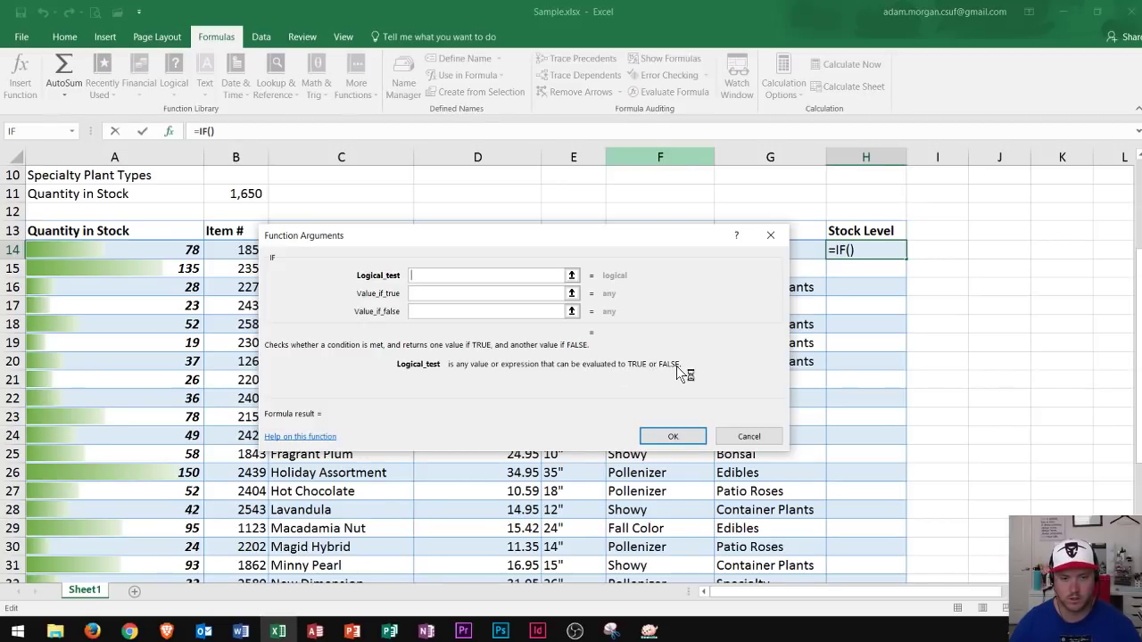
{"action": "left_click", "coordinate": [478, 275]}
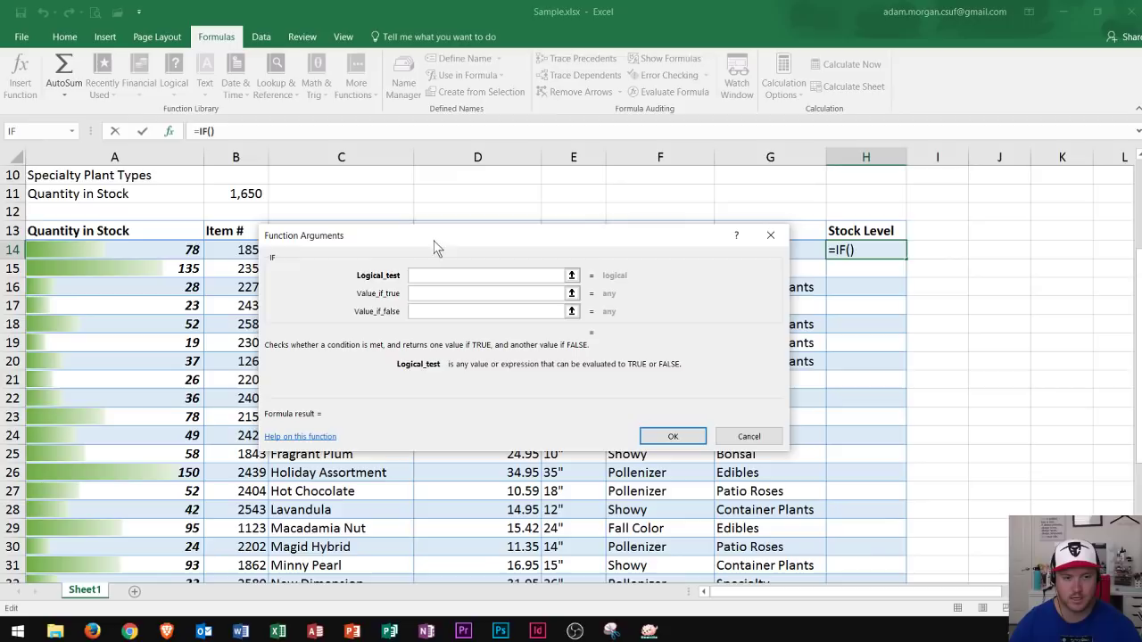
{"action": "mouse_move", "coordinate": [441, 237]}
{"action": "left_mouse_down"}
{"action": "mouse_move", "coordinate": [421, 240]}
{"action": "mouse_move", "coordinate": [433, 235]}
{"action": "left_mouse_up"}
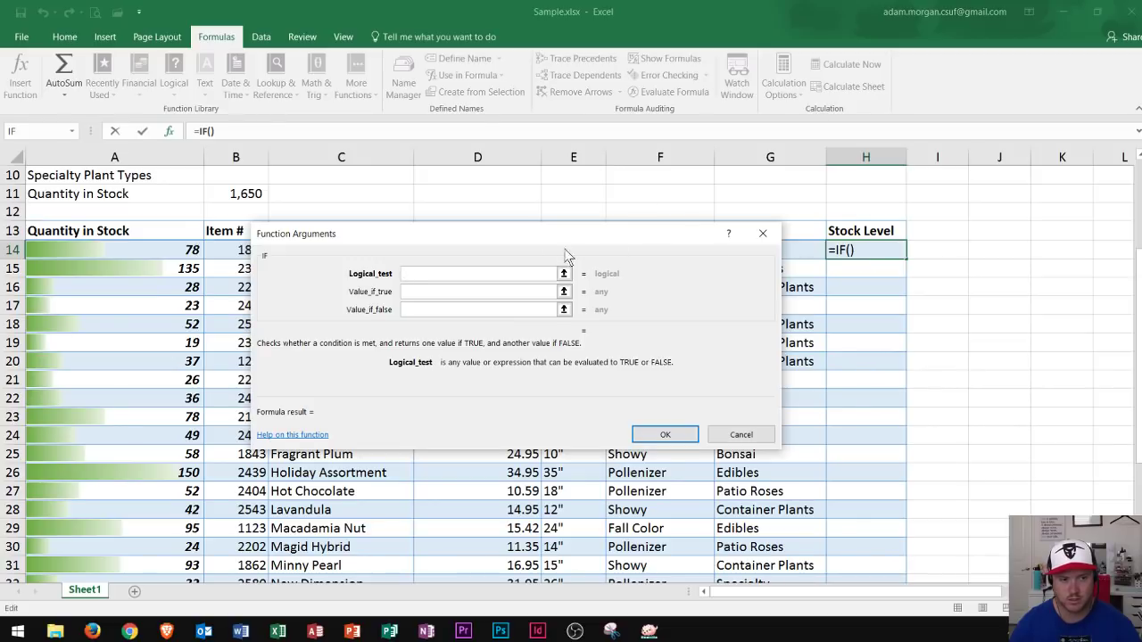
{"action": "left_click", "coordinate": [156, 250]}
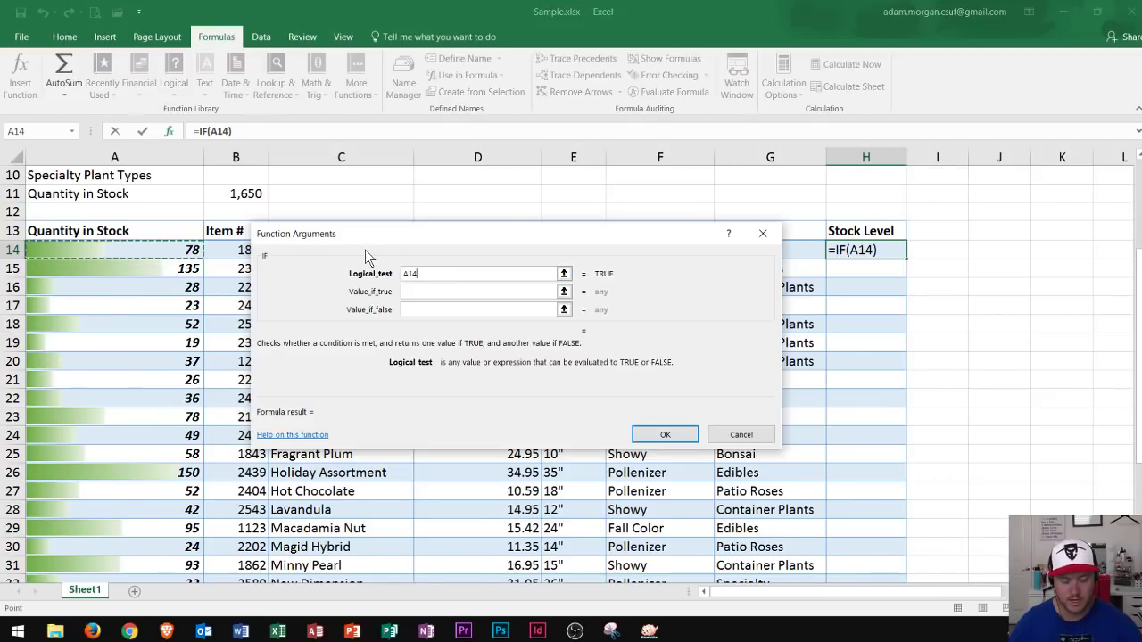
{"action": "type", "text": "<"}
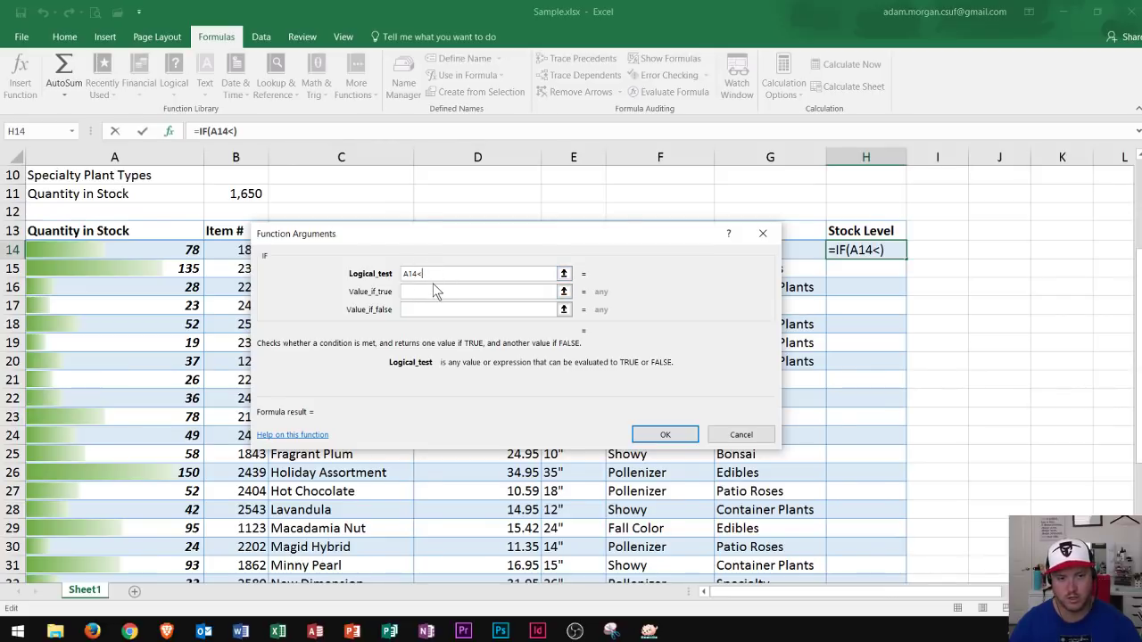
{"action": "type", "text": "50"}
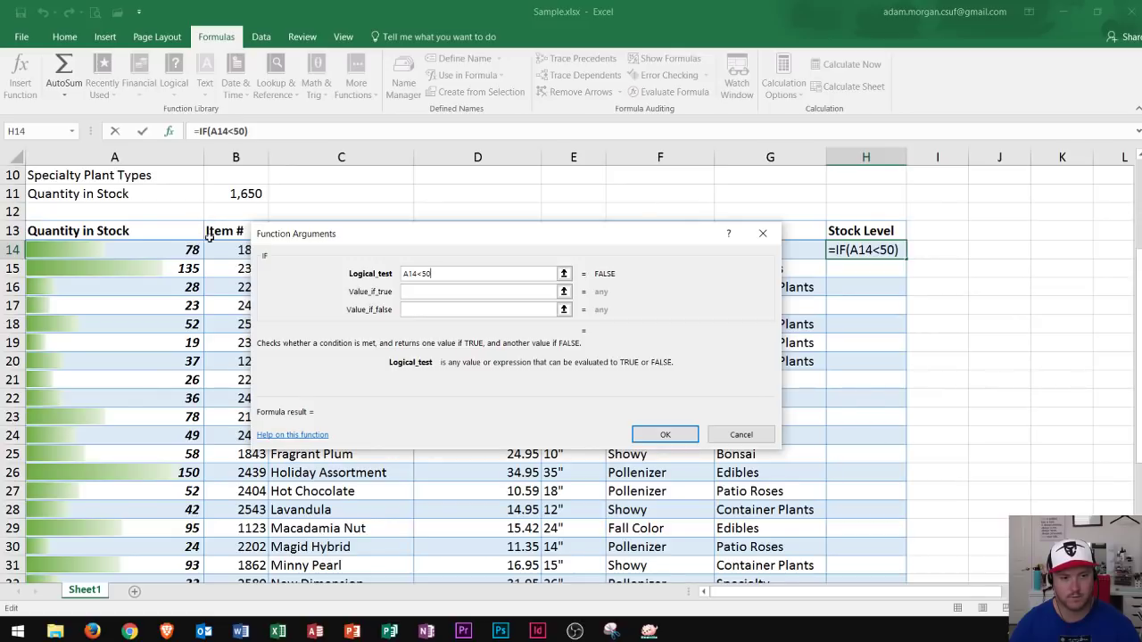
Step: Complete the IF function so that it returns "Order" when the test is true and "OK" when false
{"action": "left_click", "coordinate": [446, 293]}
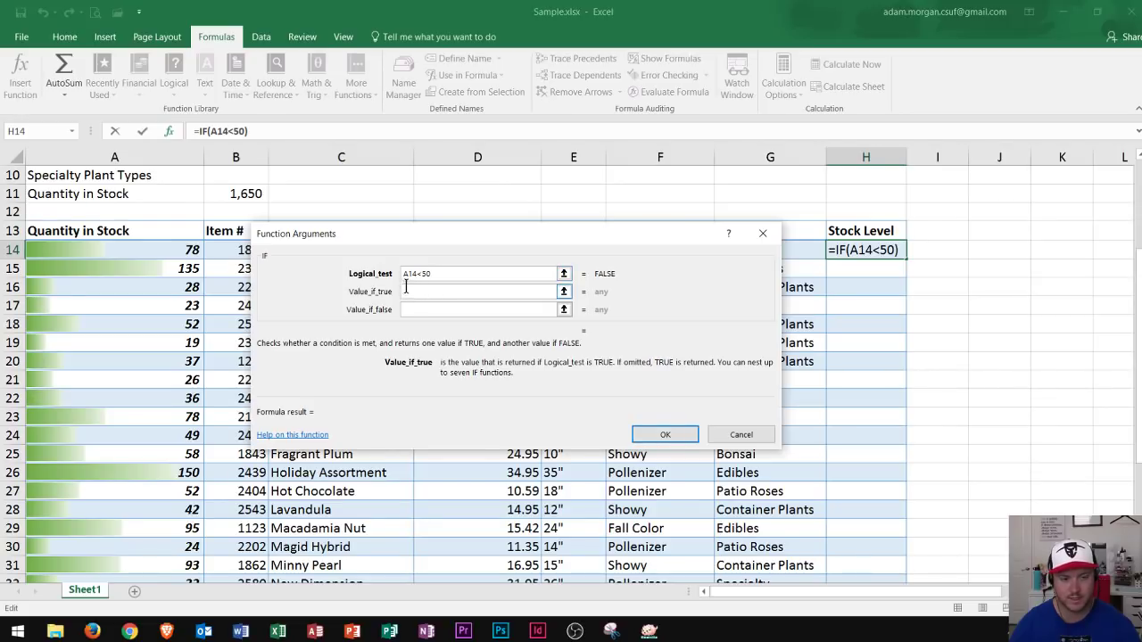
{"action": "type", "text": "Order"}
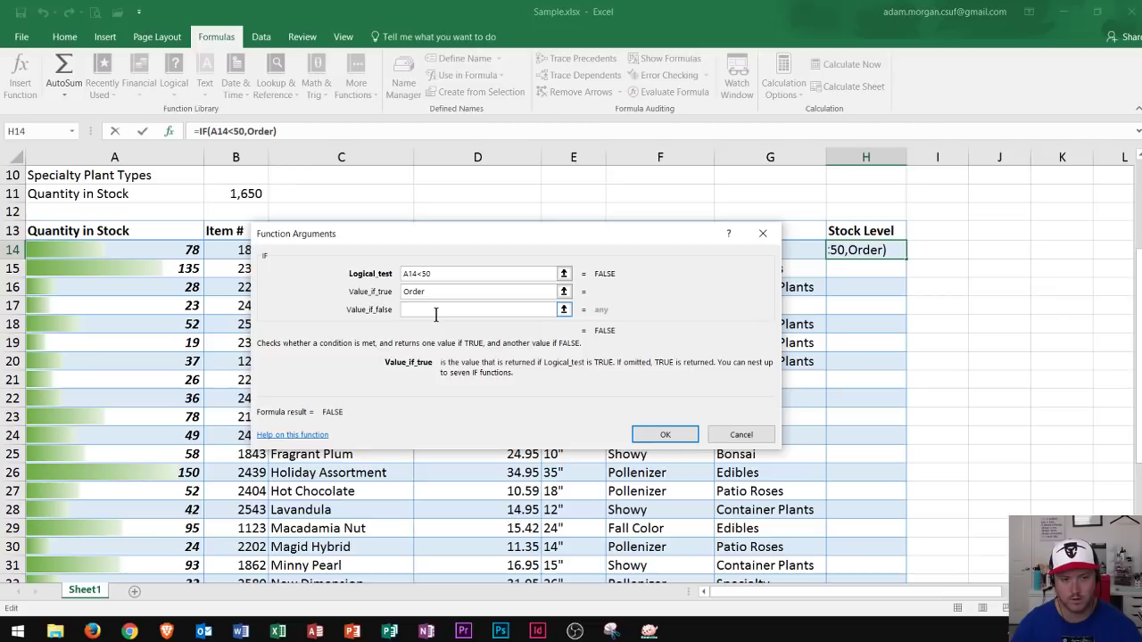
{"action": "left_click", "coordinate": [415, 310]}
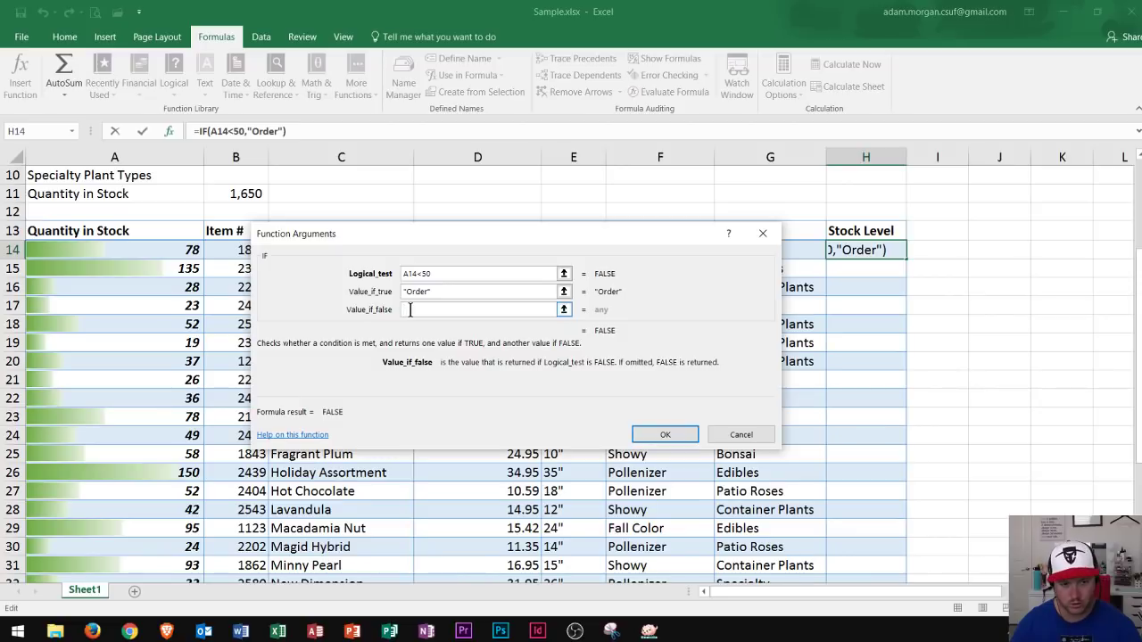
{"action": "type", "text": "OK"}
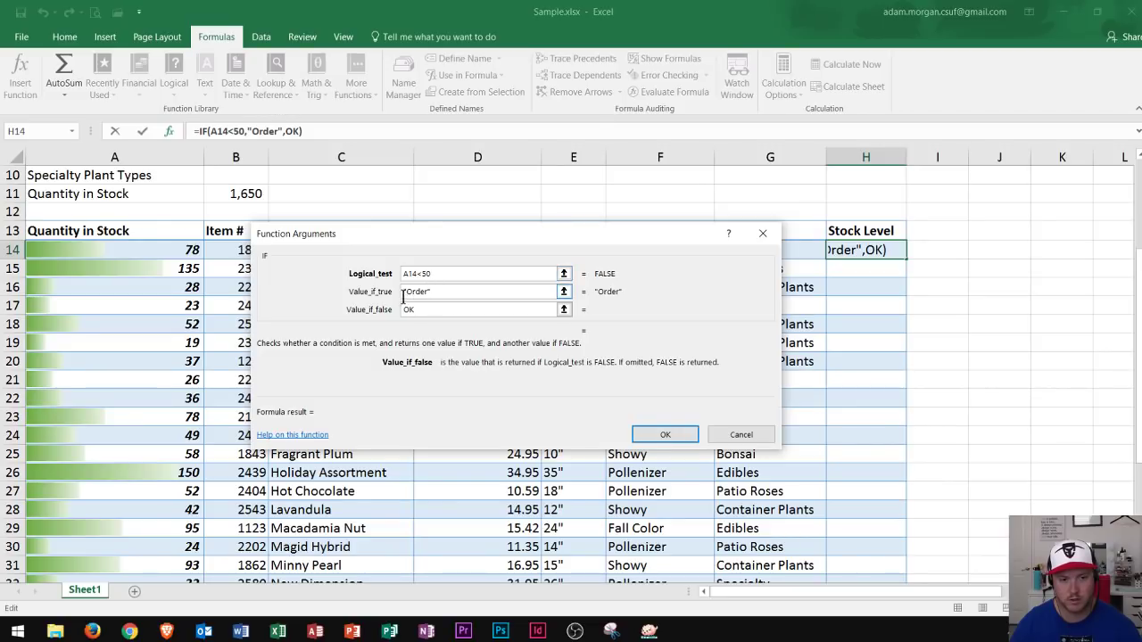
{"action": "left_click", "coordinate": [668, 433]}
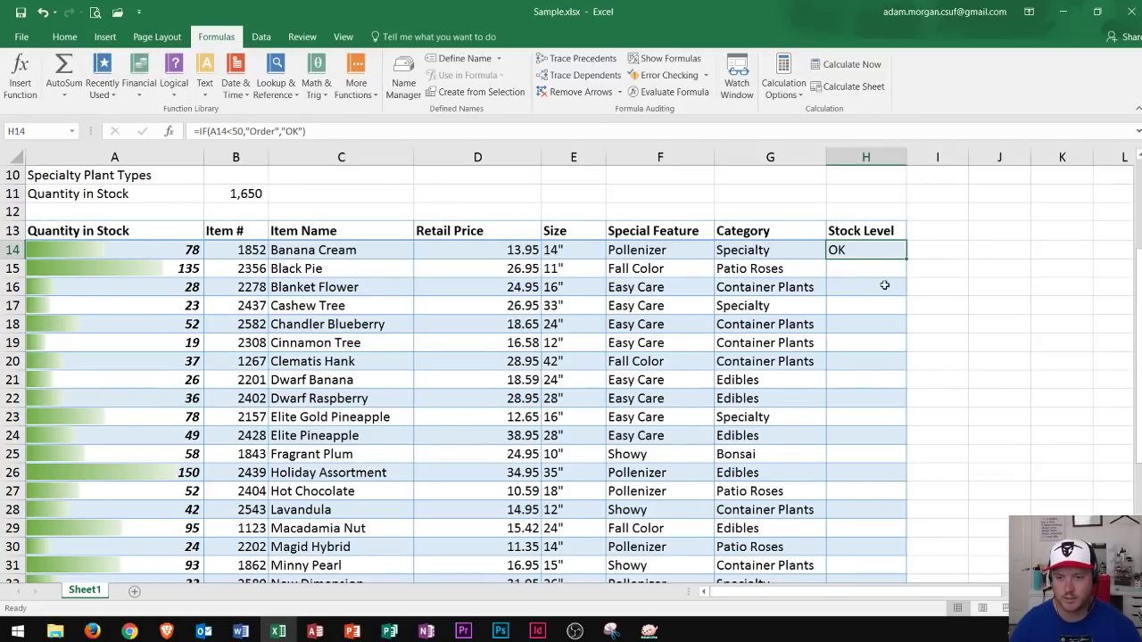
Step: Fill the IF formula from H14 down the Stock Level column to H42
{"action": "left_click", "coordinate": [862, 271]}
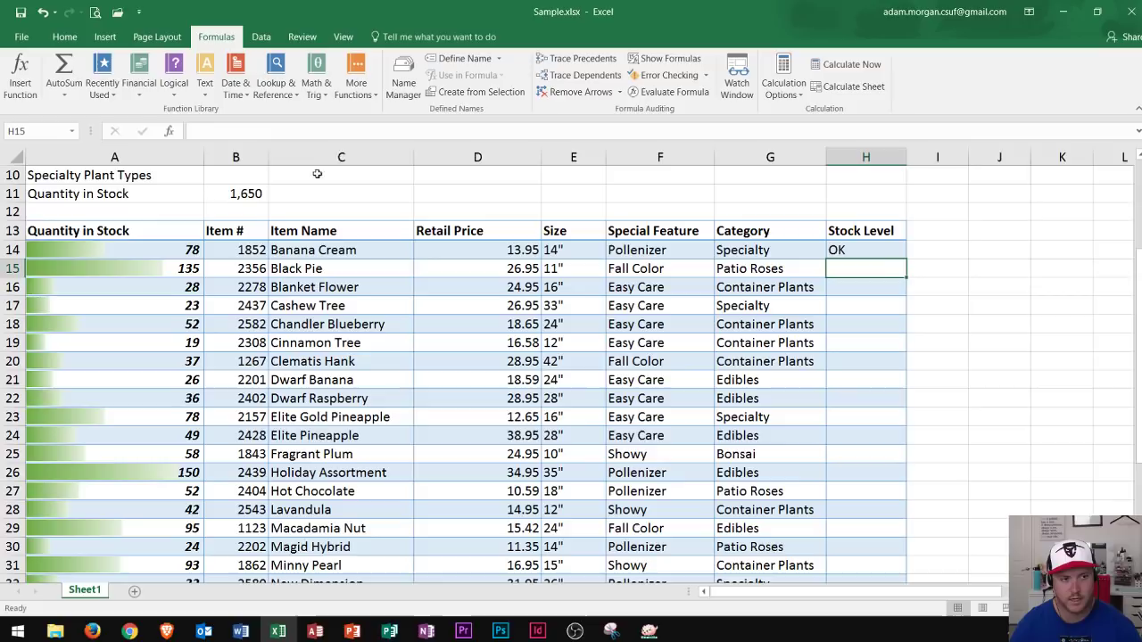
{"action": "left_click", "coordinate": [875, 250]}
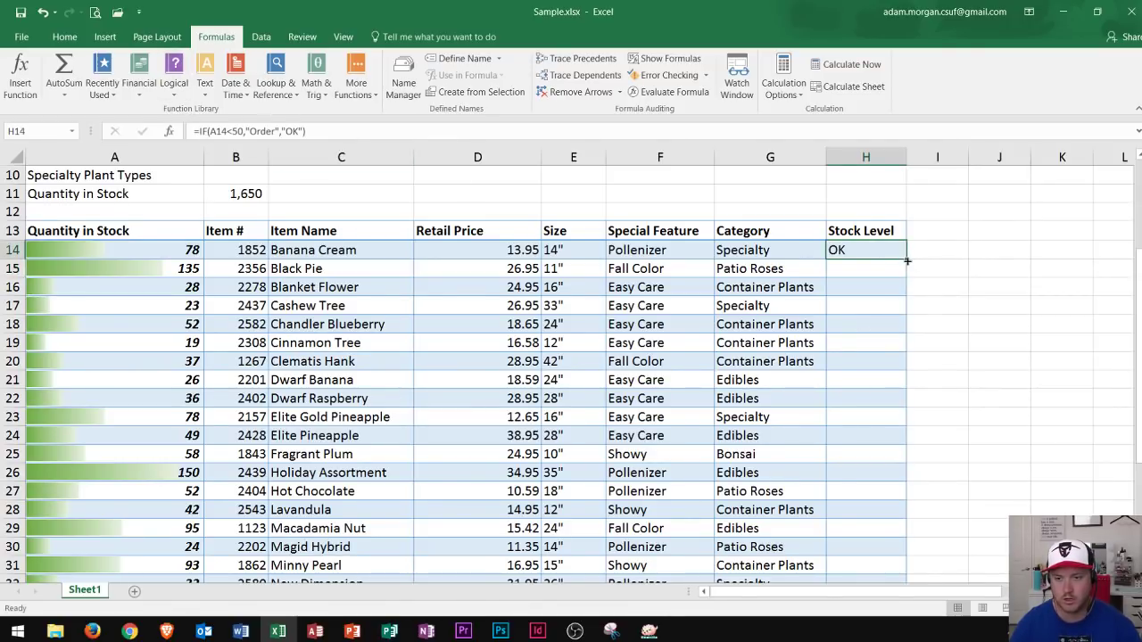
{"action": "left_click_drag", "start_coordinate": [907, 260], "coordinate": [908, 554]}
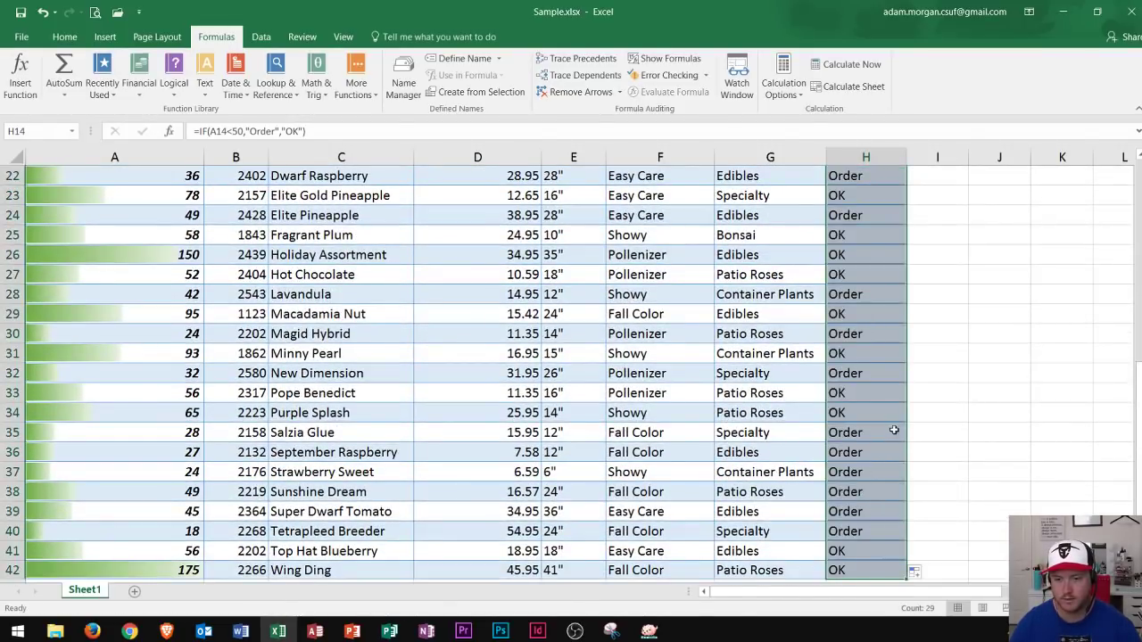
{"action": "scroll", "coordinate": [904, 401], "scroll_direction": "up", "scroll_amount": 5}
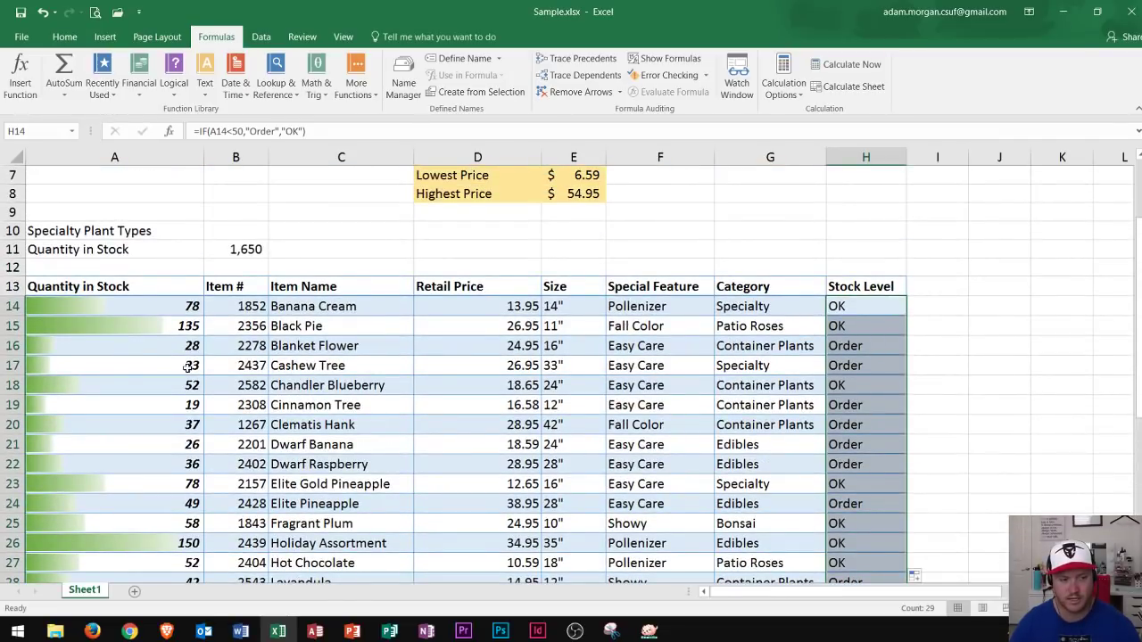
{"action": "left_click", "coordinate": [180, 369]}
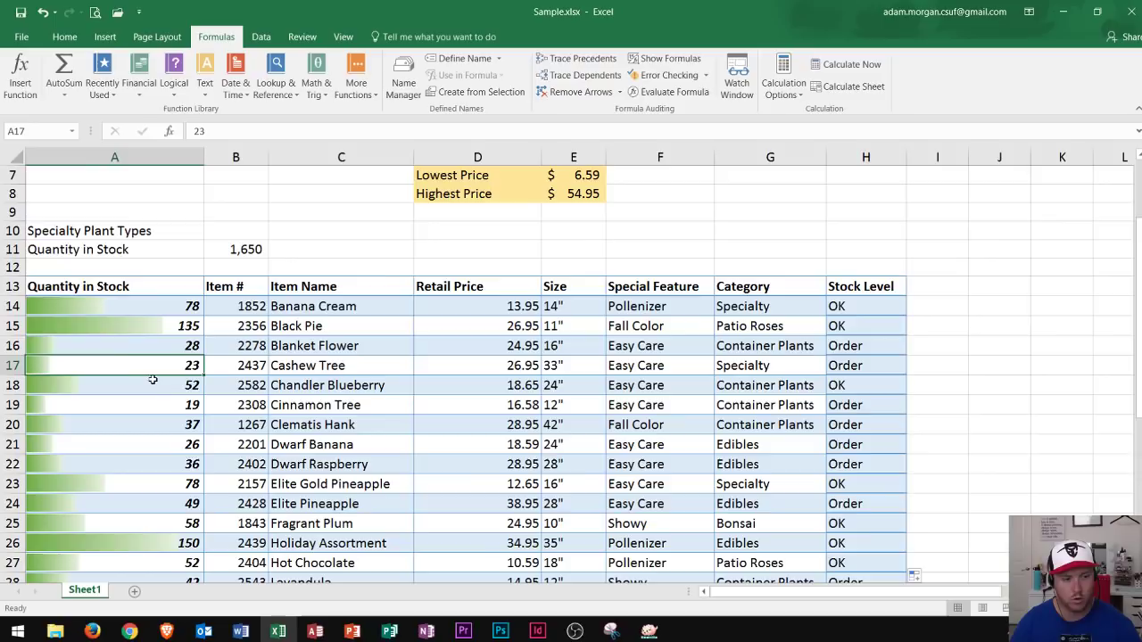
Step: Change the fill of the Stock Level formulas to Fill Without Formatting so the table's banded rows are kept
{"action": "left_click", "coordinate": [163, 387]}
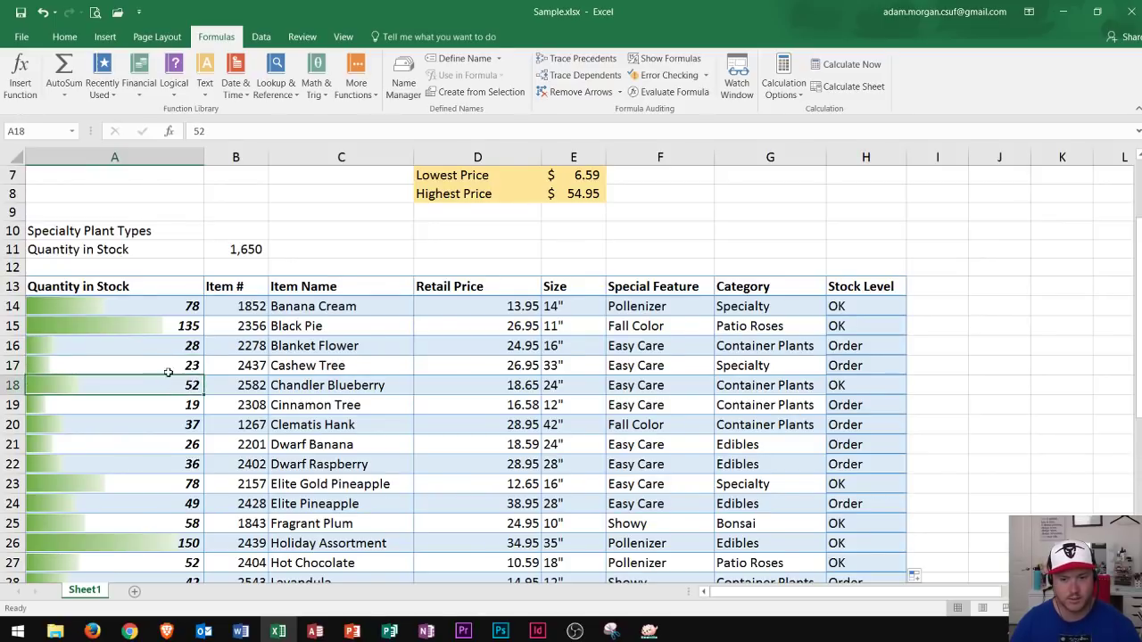
{"action": "left_click_drag", "start_coordinate": [157, 366], "coordinate": [86, 339]}
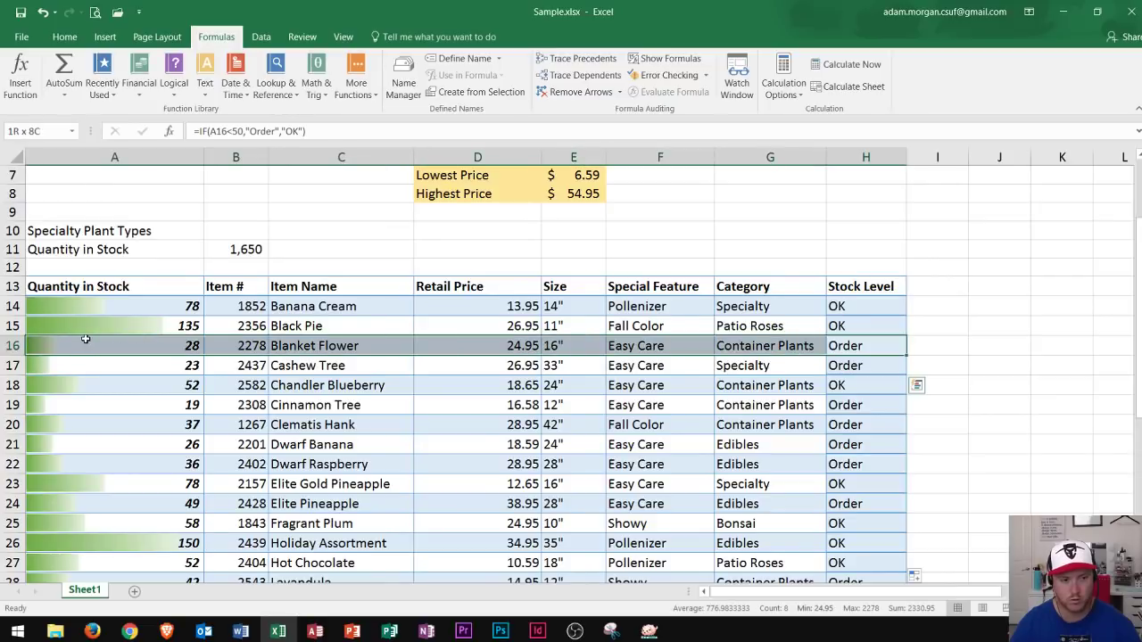
{"action": "left_click", "coordinate": [144, 347]}
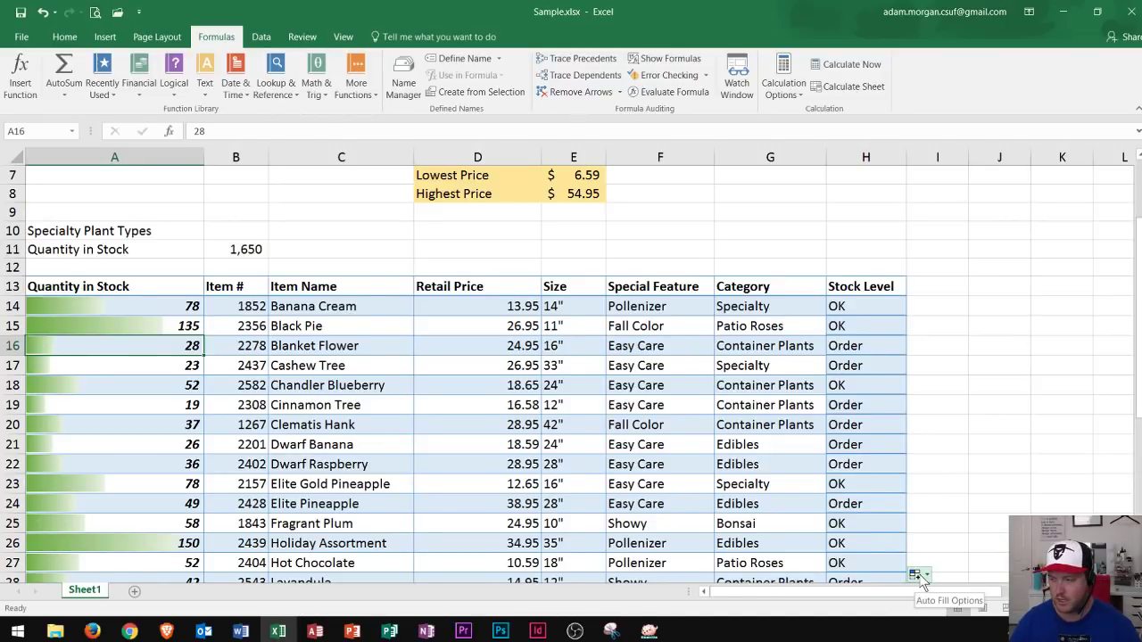
{"action": "left_click", "coordinate": [925, 578]}
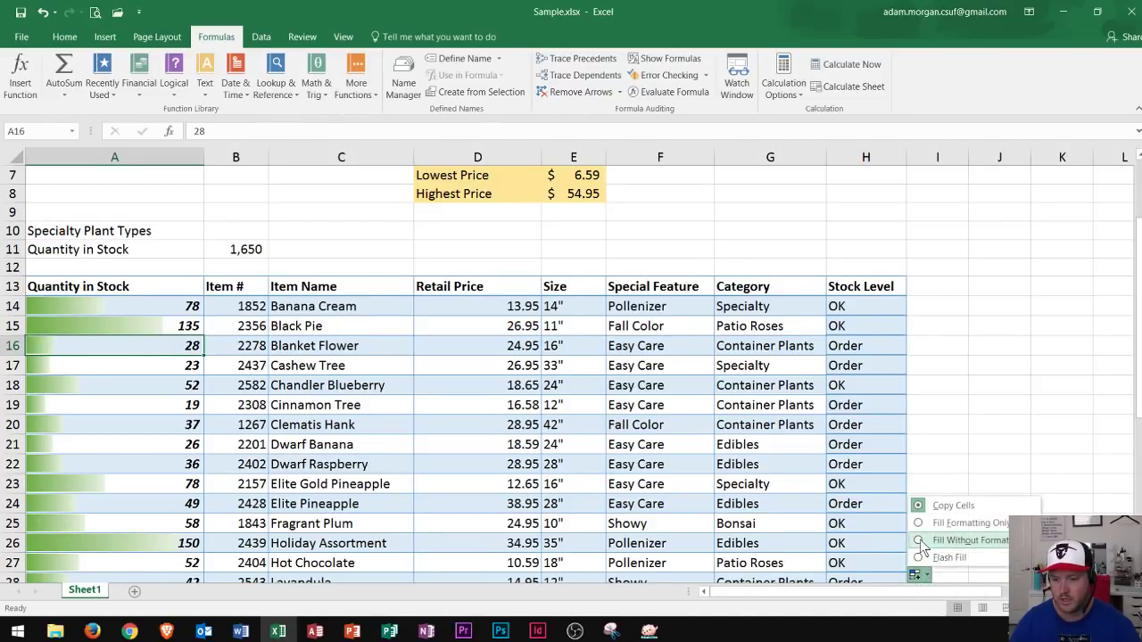
{"action": "left_click", "coordinate": [920, 541]}
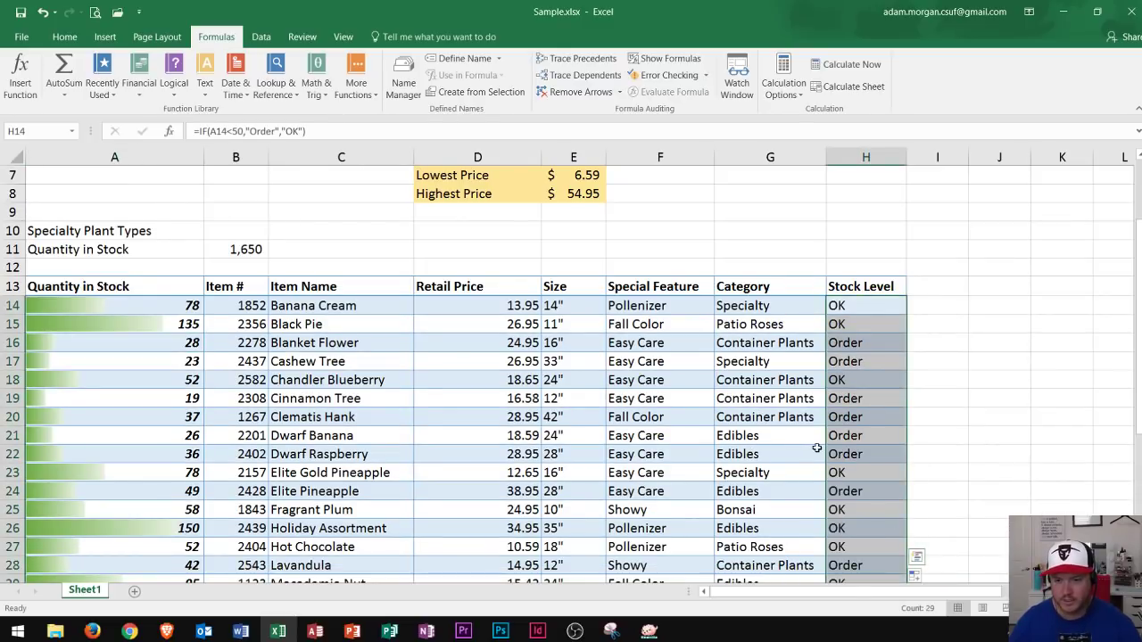
{"action": "left_click", "coordinate": [791, 435]}
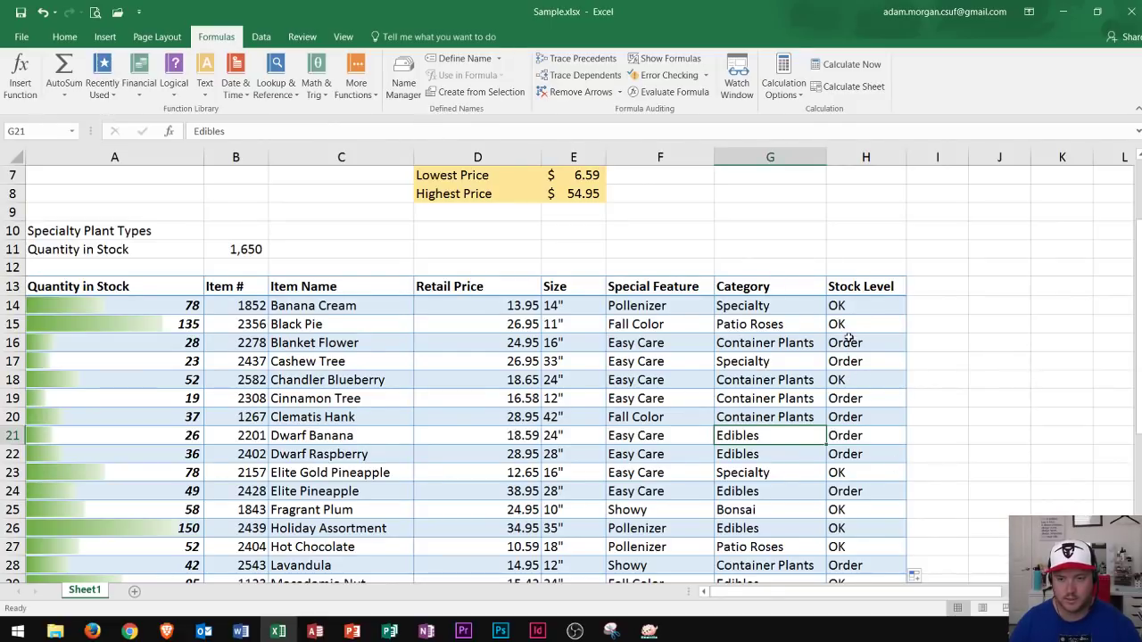
{"action": "left_click", "coordinate": [848, 341]}
Step: Examine the Category column for Specialty entries and the empty Specialty Plant Types cell above the table
{"action": "scroll", "coordinate": [827, 343], "scroll_direction": "up", "scroll_amount": 1}
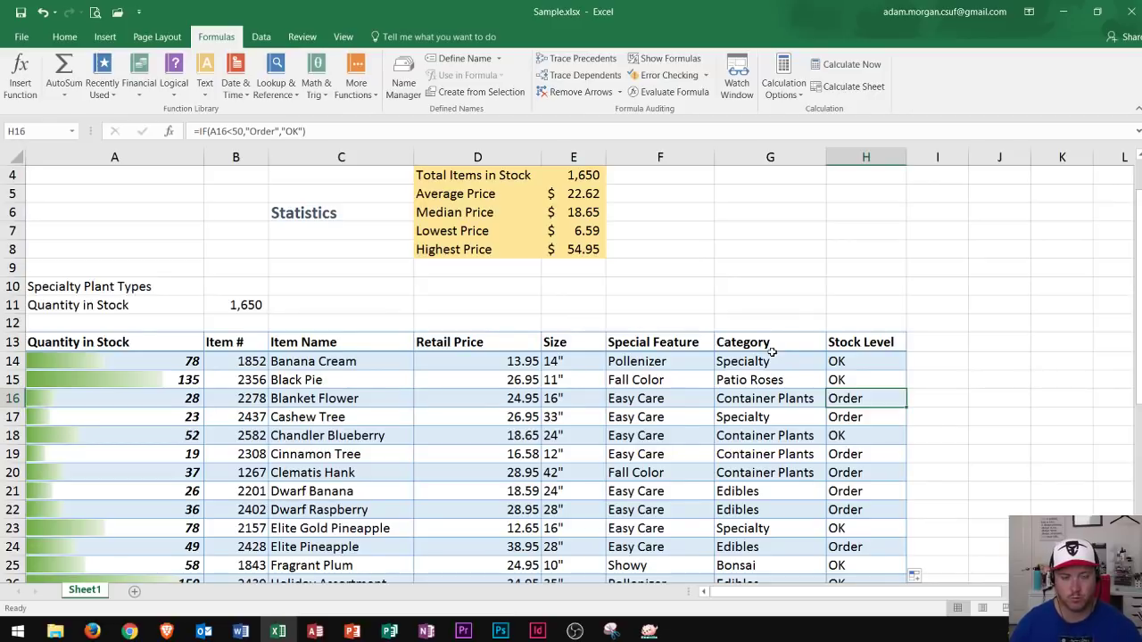
{"action": "left_click", "coordinate": [223, 283]}
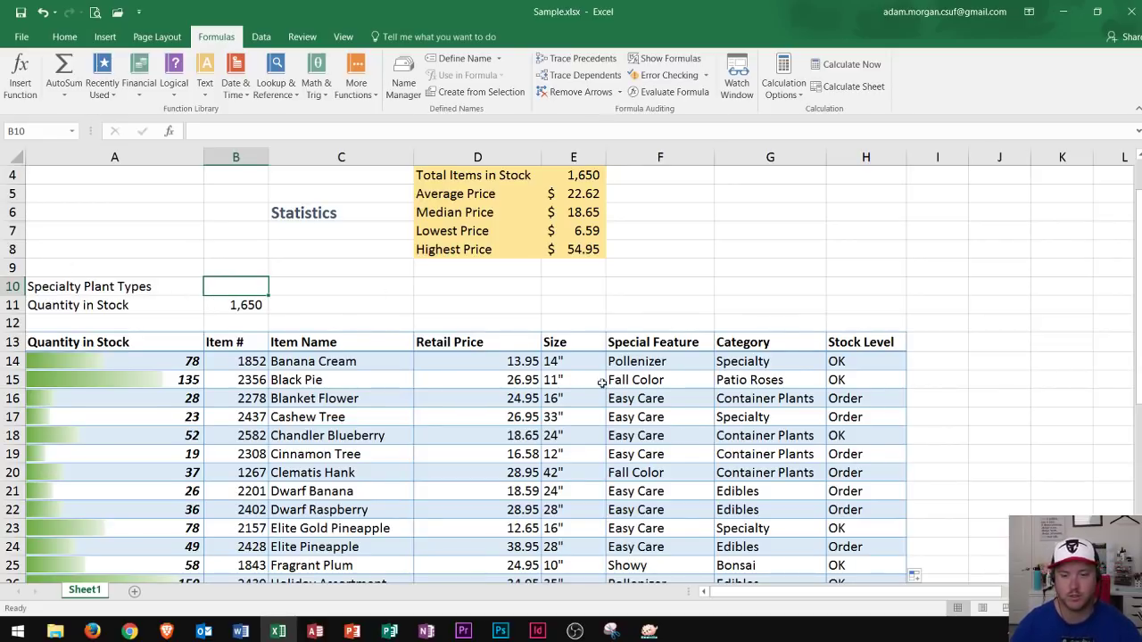
{"action": "left_click_drag", "start_coordinate": [757, 345], "coordinate": [764, 525]}
{"action": "scroll", "coordinate": [758, 417], "scroll_direction": "down", "scroll_amount": 1}
{"action": "scroll", "coordinate": [758, 485], "scroll_direction": "down", "scroll_amount": 1}
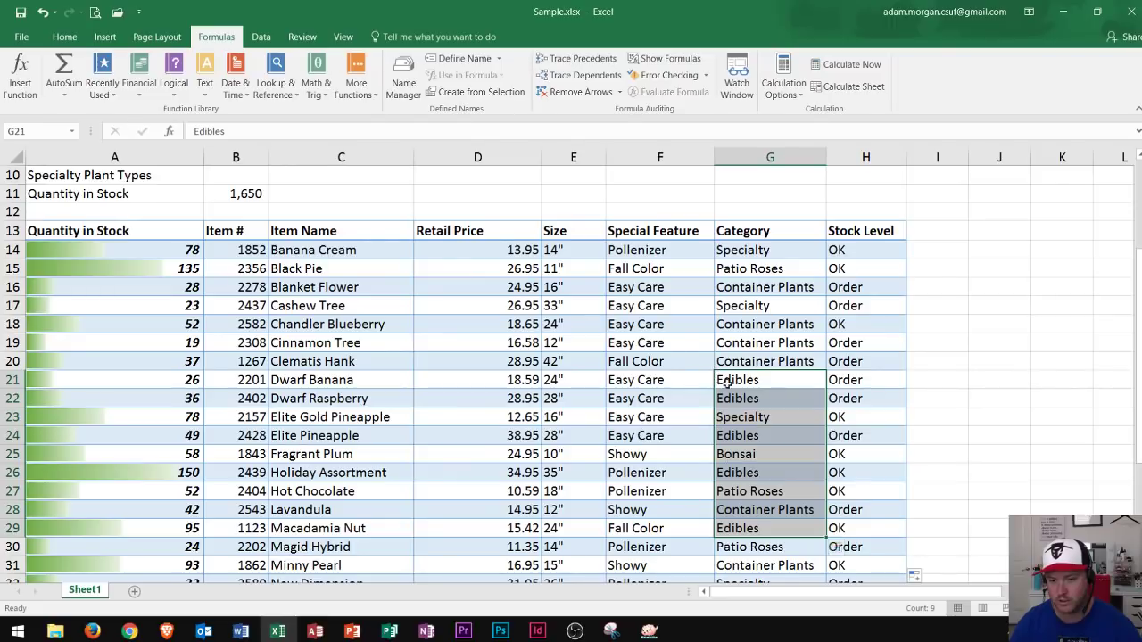
{"action": "left_click", "coordinate": [757, 417]}
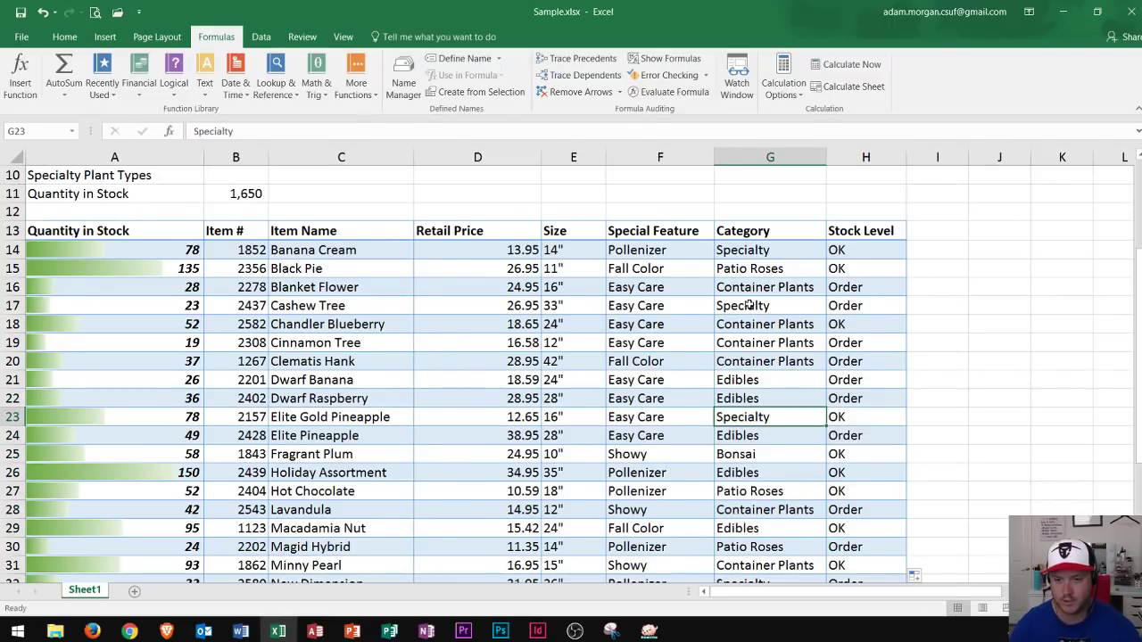
{"action": "scroll", "coordinate": [765, 439], "scroll_direction": "down", "scroll_amount": 3}
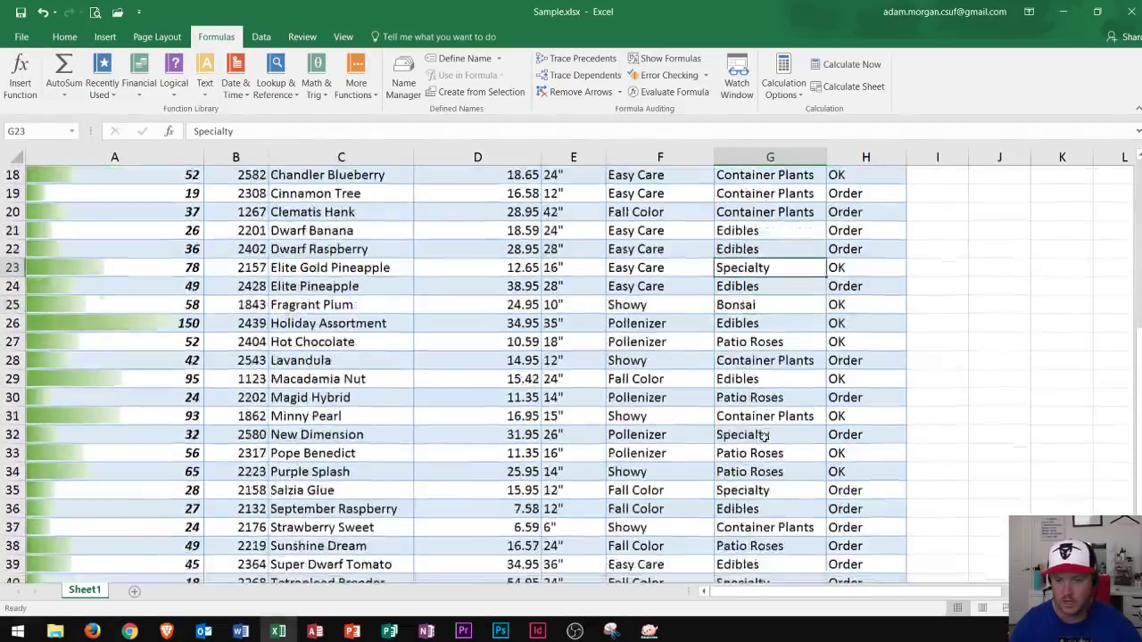
{"action": "scroll", "coordinate": [660, 463], "scroll_direction": "up", "scroll_amount": 3}
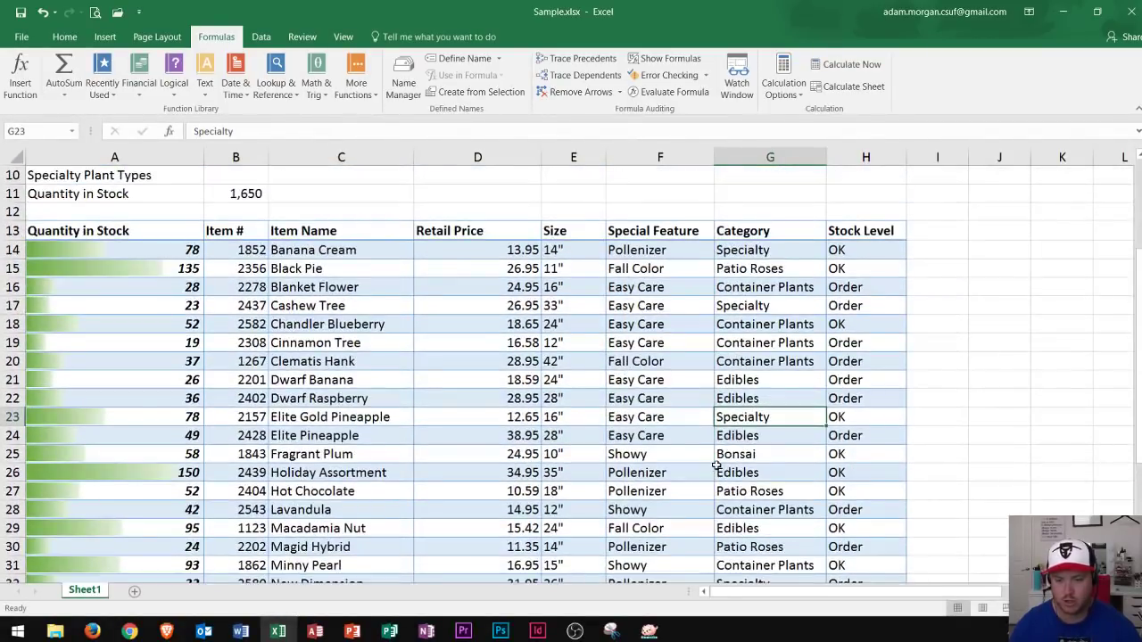
{"action": "scroll", "coordinate": [705, 467], "scroll_direction": "up", "scroll_amount": 3}
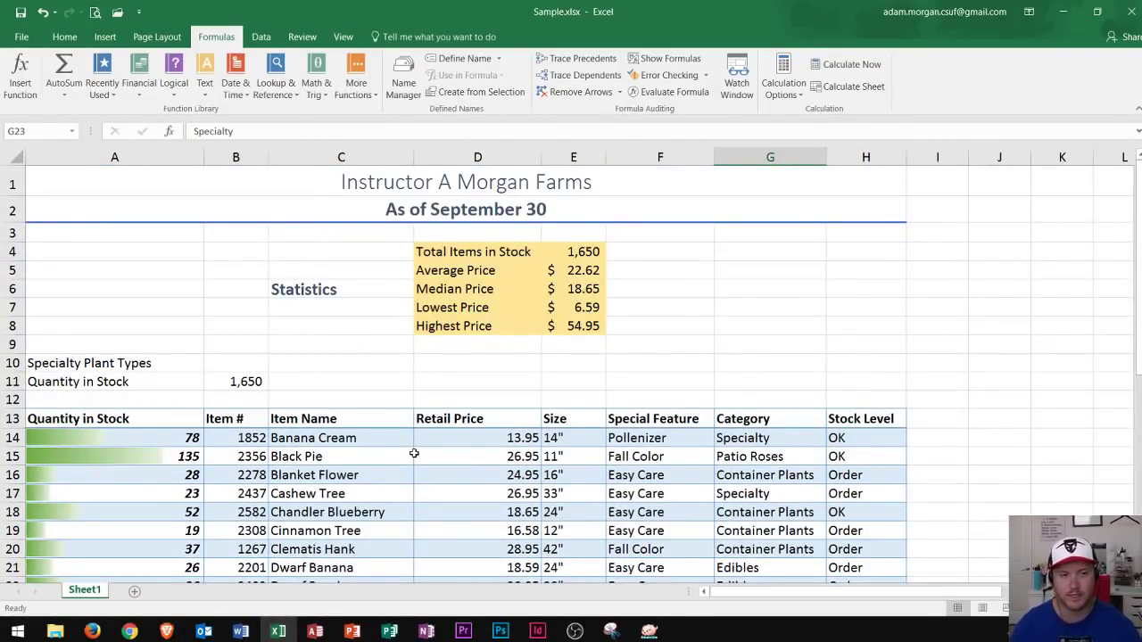
Step: Insert a COUNTIF function in cell B10, beside Specialty Plant Types
{"action": "left_click", "coordinate": [230, 361]}
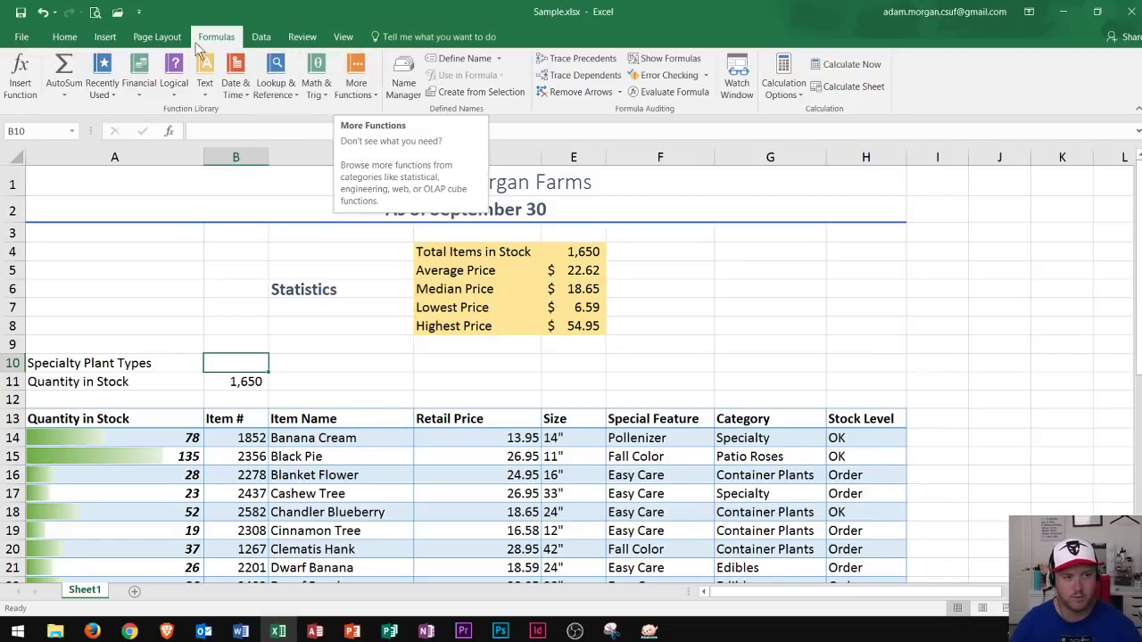
{"action": "left_click", "coordinate": [357, 81]}
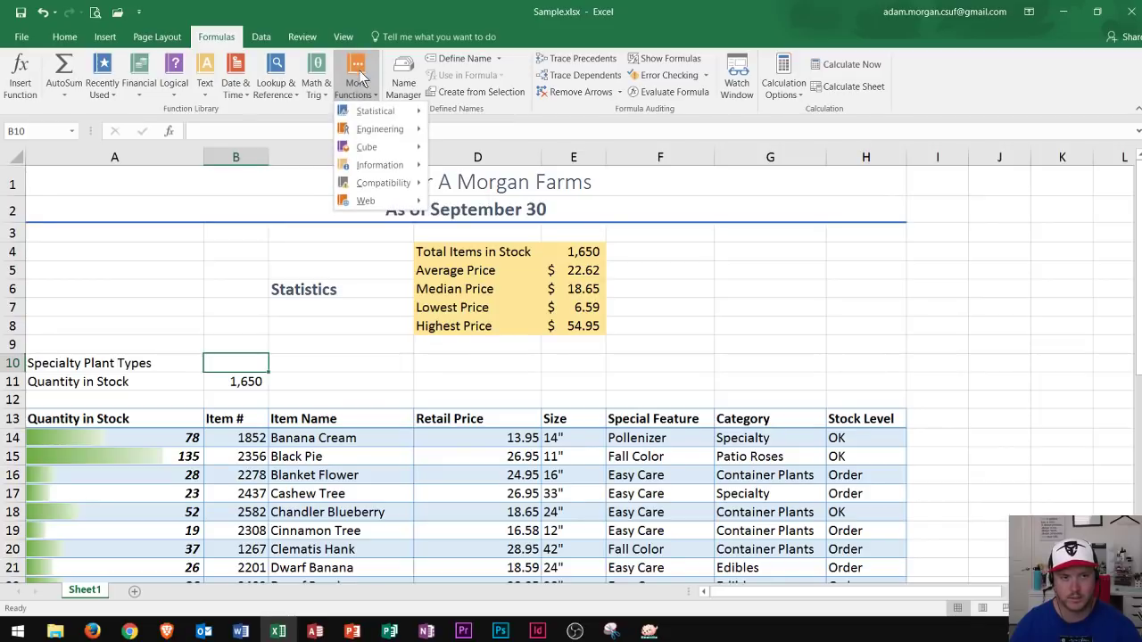
{"action": "mouse_move", "coordinate": [393, 113]}
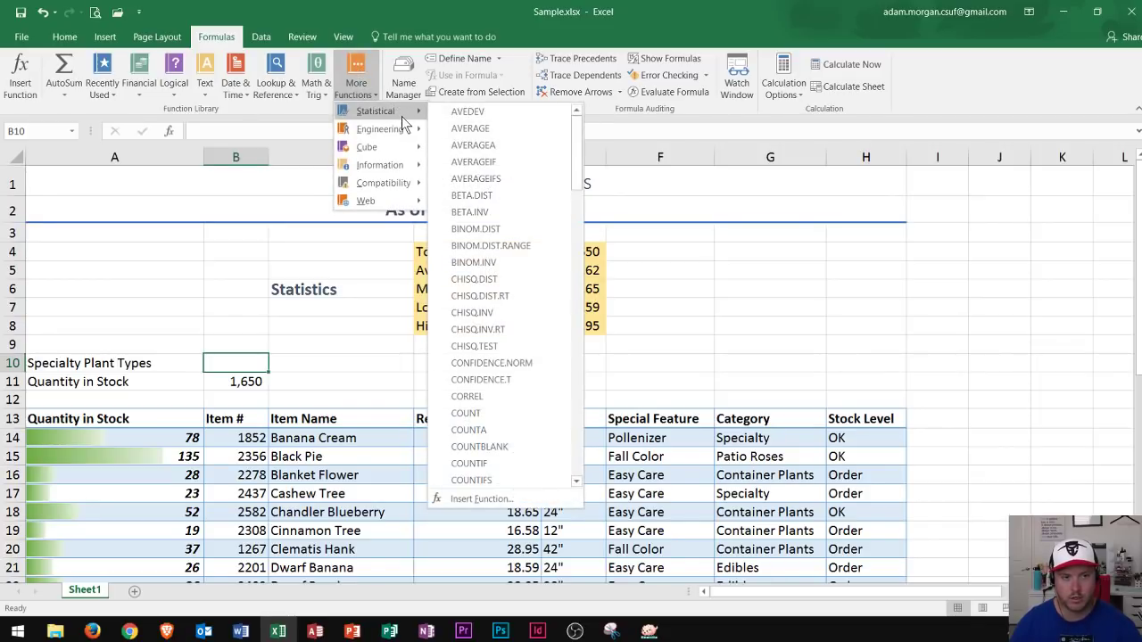
{"action": "left_click", "coordinate": [482, 466]}
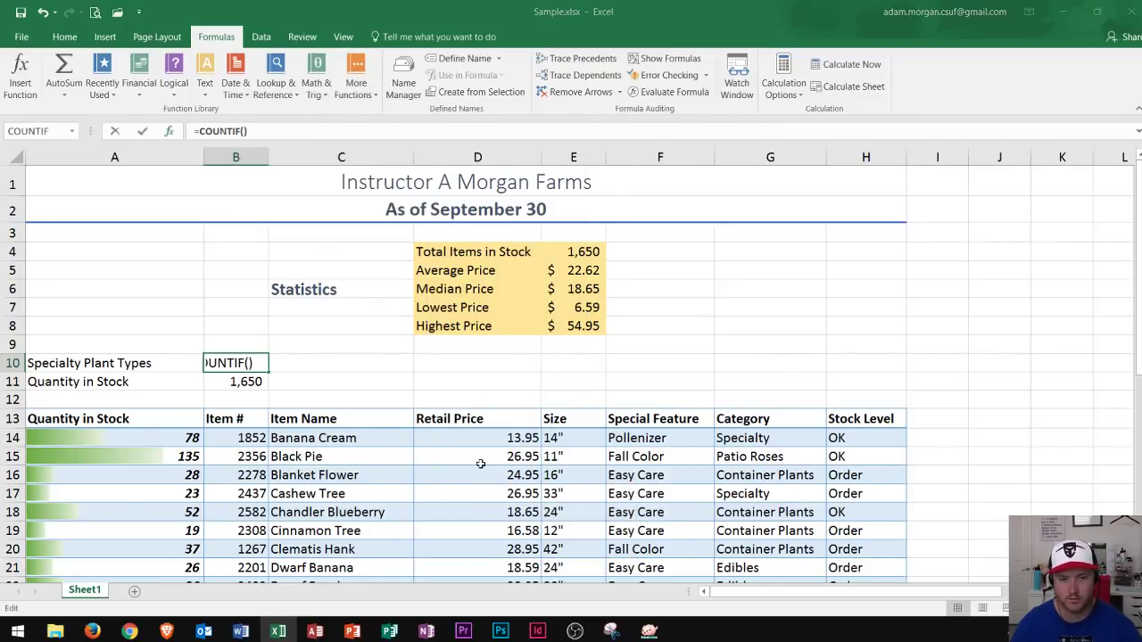
{"action": "left_click_drag", "start_coordinate": [527, 249], "coordinate": [570, 190]}
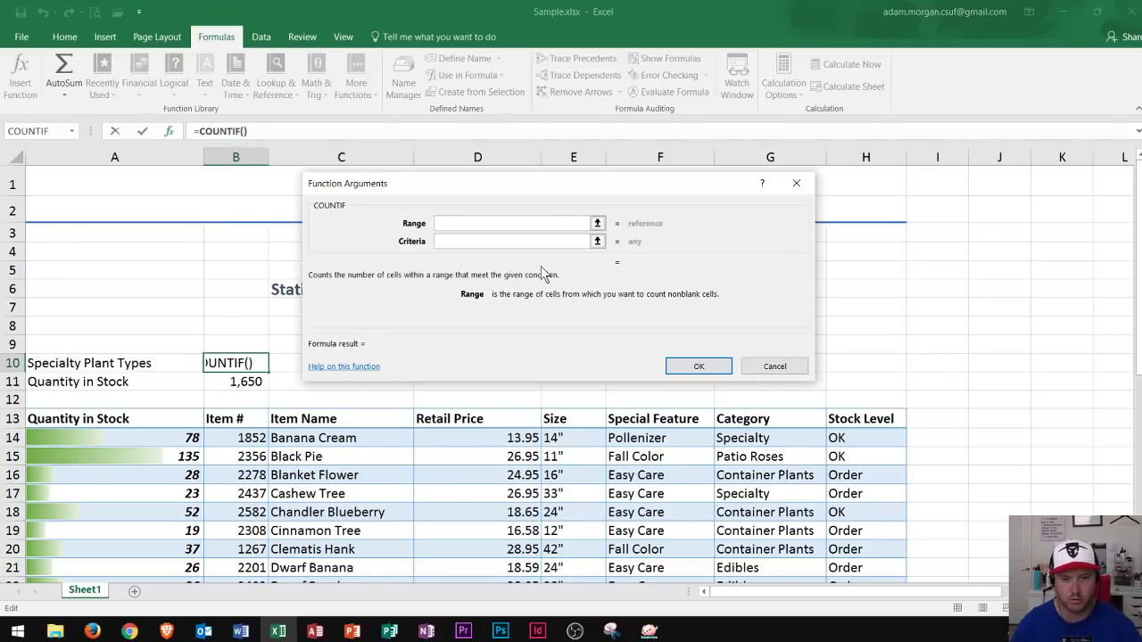
{"action": "left_click_drag", "start_coordinate": [590, 181], "coordinate": [412, 187]}
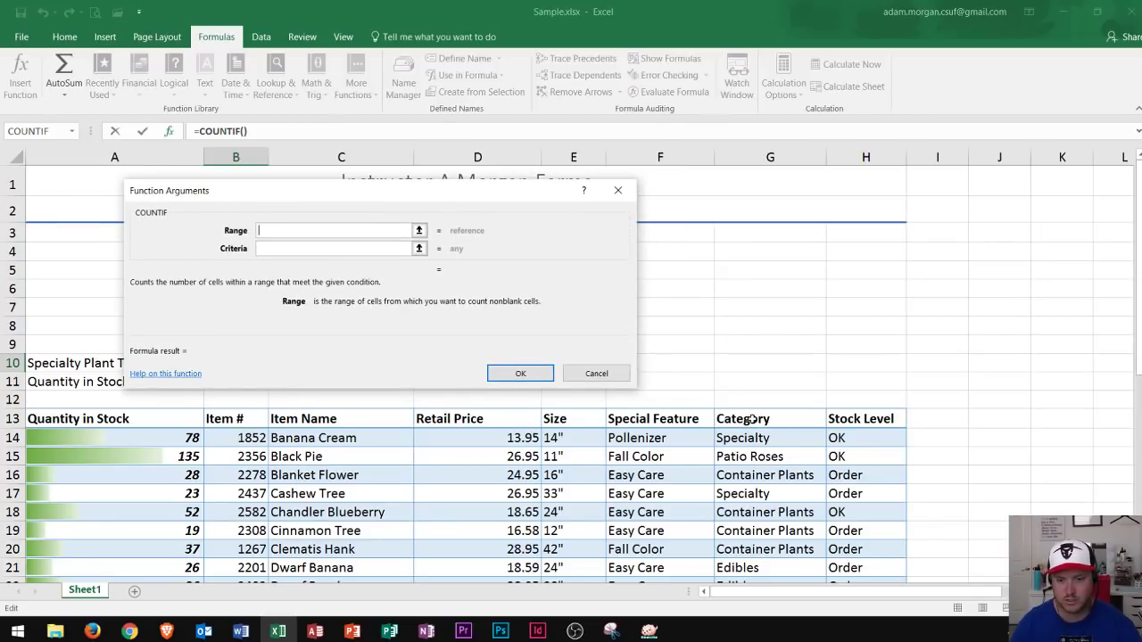
{"action": "scroll", "coordinate": [765, 477], "scroll_direction": "down", "scroll_amount": 10}
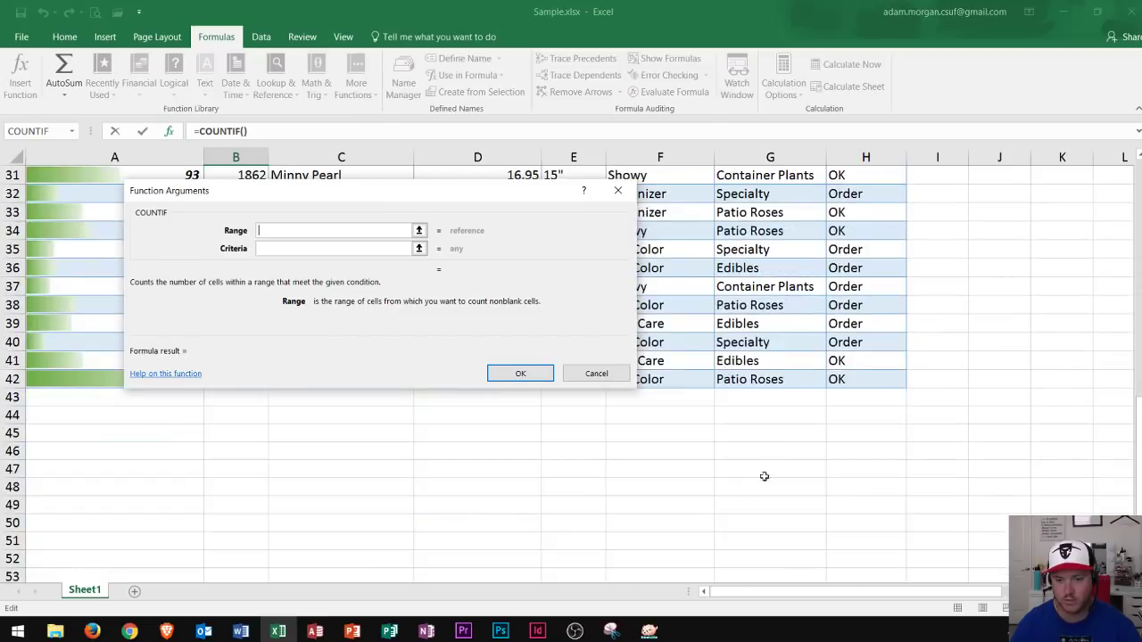
{"action": "scroll", "coordinate": [760, 357], "scroll_direction": "up", "scroll_amount": 10}
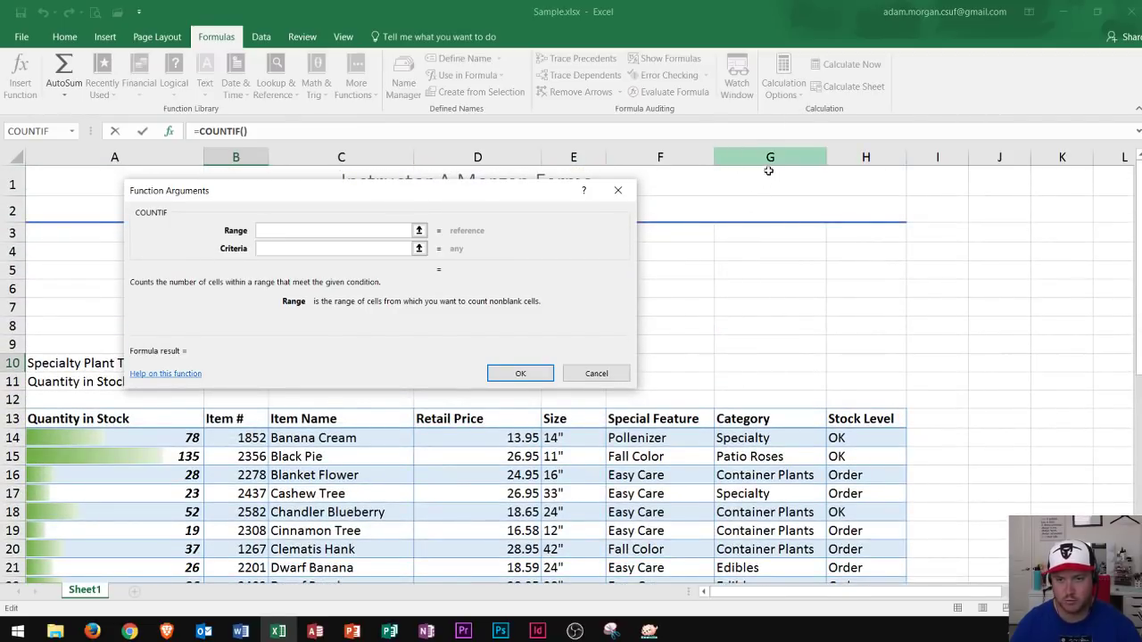
{"action": "left_click_drag", "start_coordinate": [862, 157], "coordinate": [114, 157]}
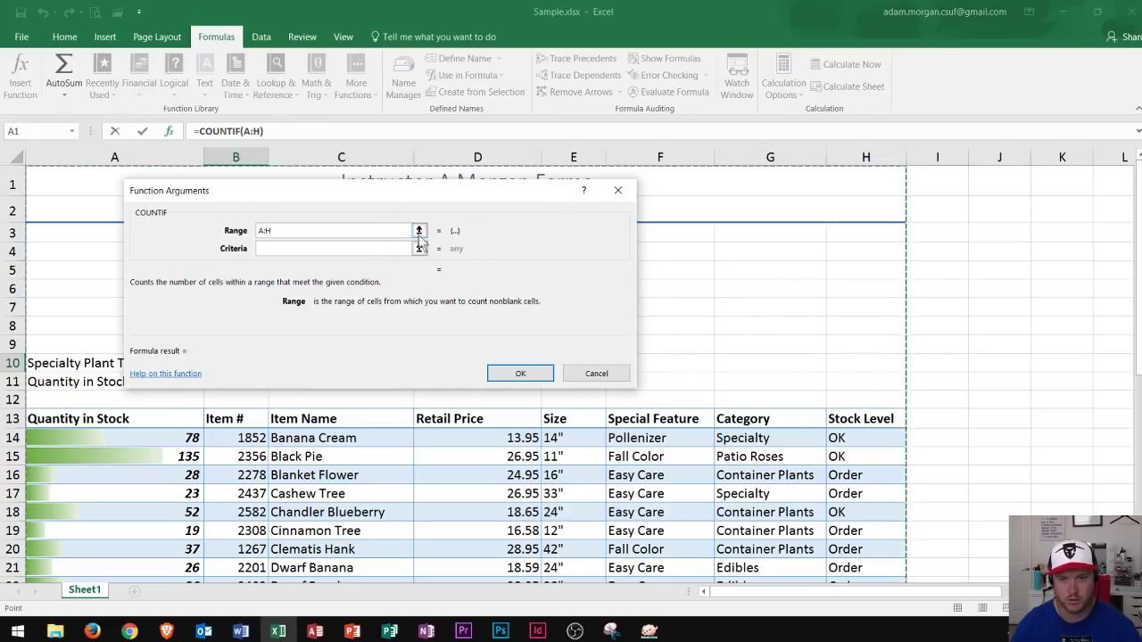
{"action": "double_click", "coordinate": [263, 226]}
{"action": "key", "text": "BackSpace"}
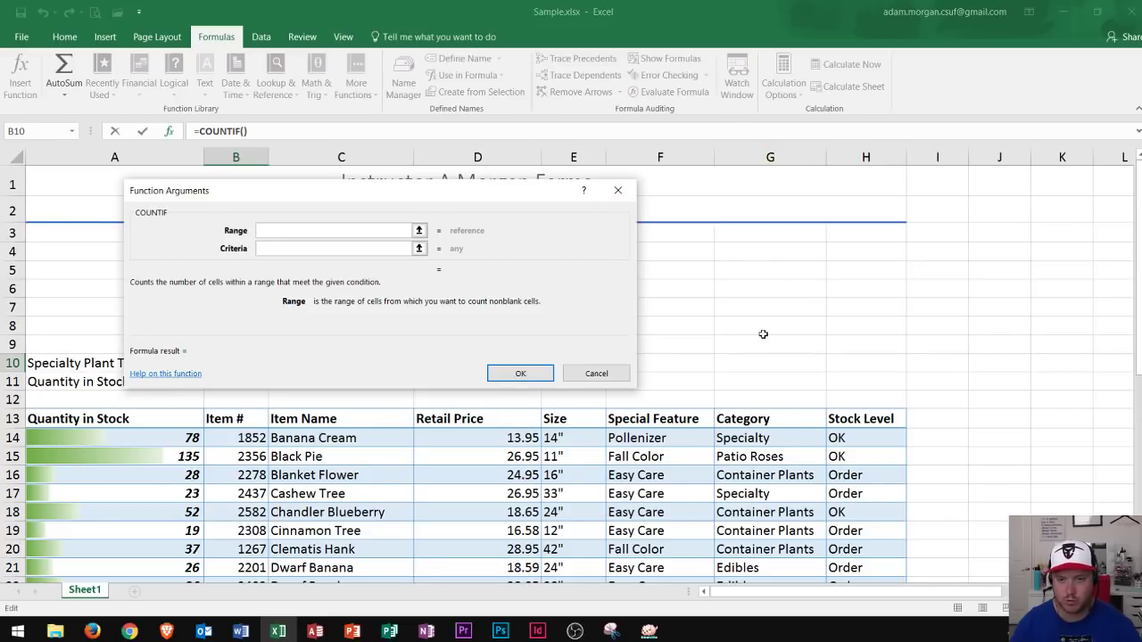
Step: Complete the COUNTIF function with the Category range G13:G42 and the criteria "Specialty"
{"action": "left_click_drag", "start_coordinate": [756, 415], "coordinate": [761, 578]}
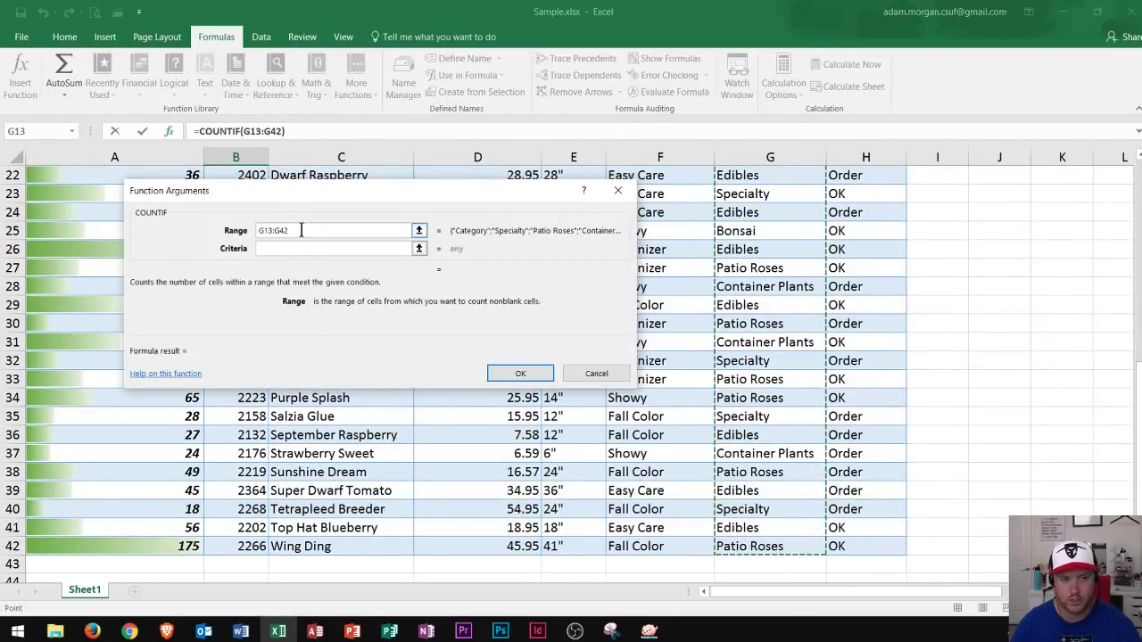
{"action": "left_click", "coordinate": [284, 248]}
{"action": "scroll", "coordinate": [568, 301], "scroll_direction": "up", "scroll_amount": 3}
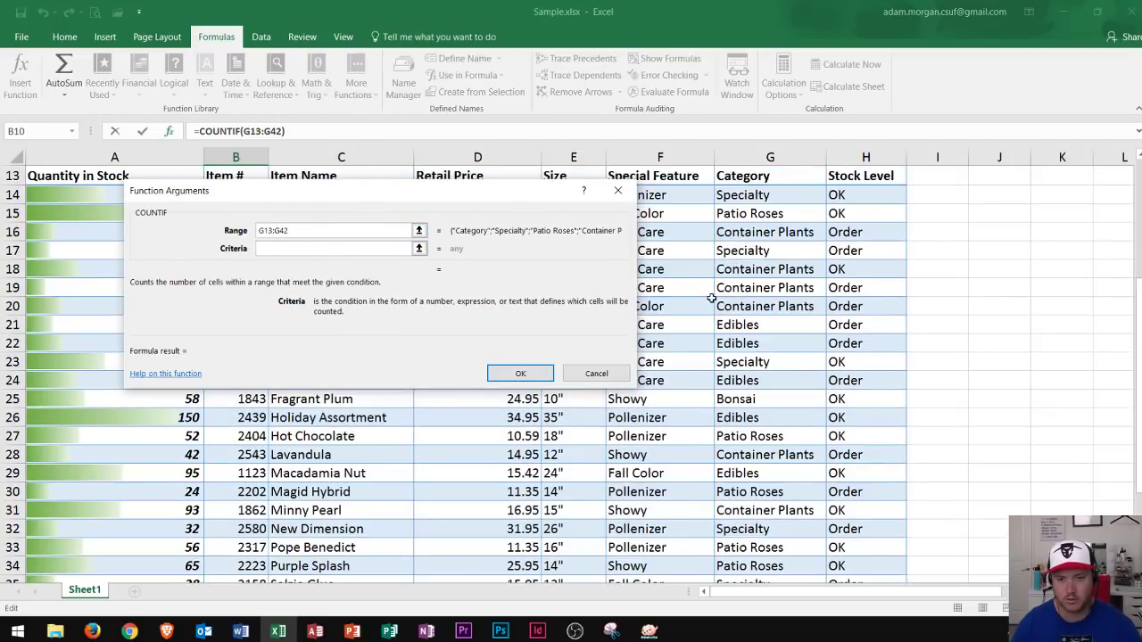
{"action": "type", "text": "Specialty"}
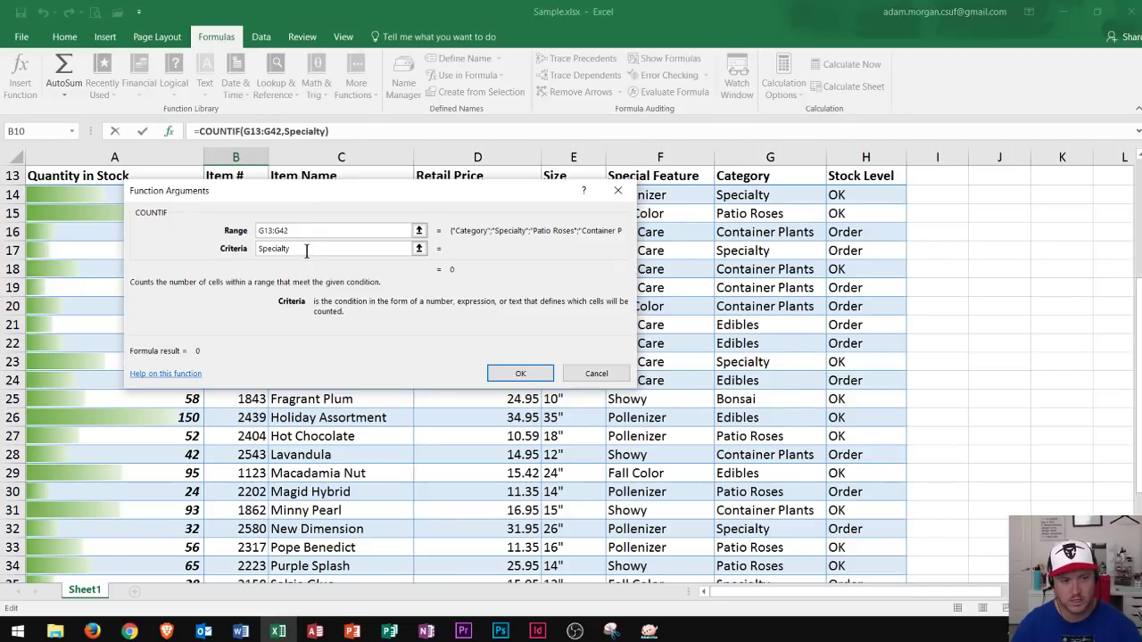
{"action": "left_click", "coordinate": [523, 373]}
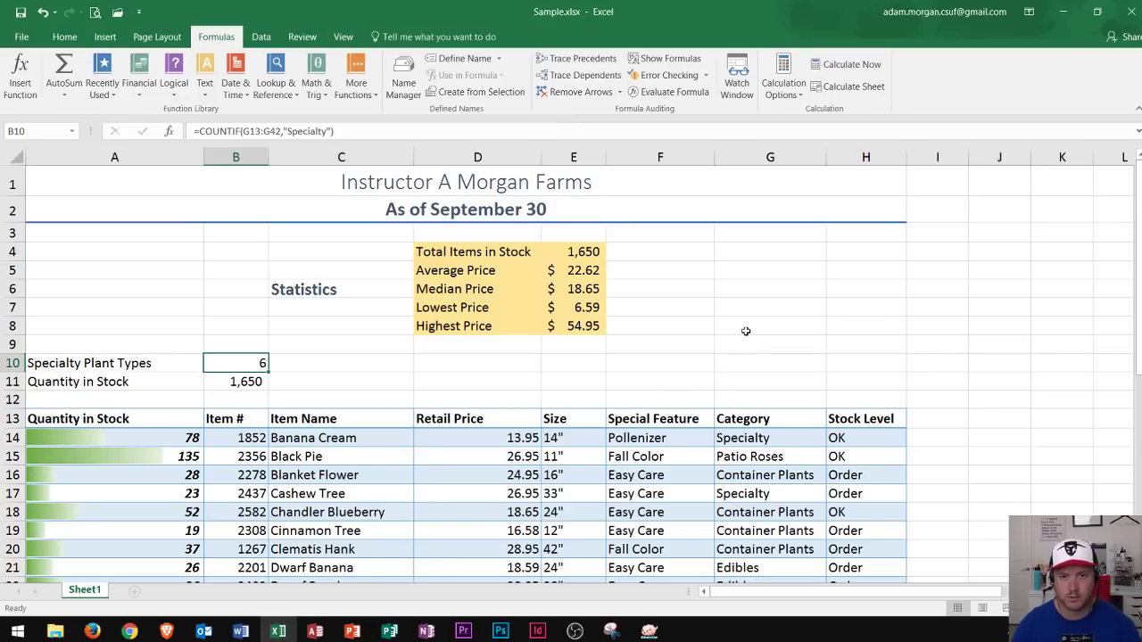
Step: Start a Text That Contains highlight rule for the Stock Level column, H13:H42
{"action": "scroll", "coordinate": [746, 332], "scroll_direction": "down", "scroll_amount": 1}
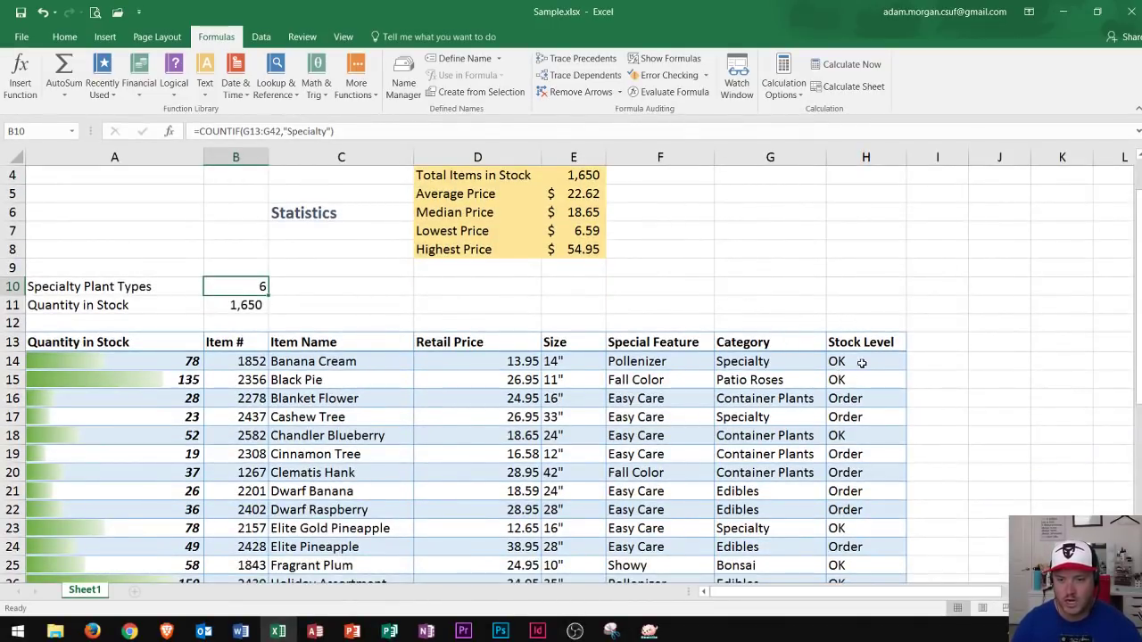
{"action": "left_click_drag", "start_coordinate": [852, 344], "coordinate": [861, 563]}
{"action": "scroll", "coordinate": [857, 347], "scroll_direction": "up", "scroll_amount": 4}
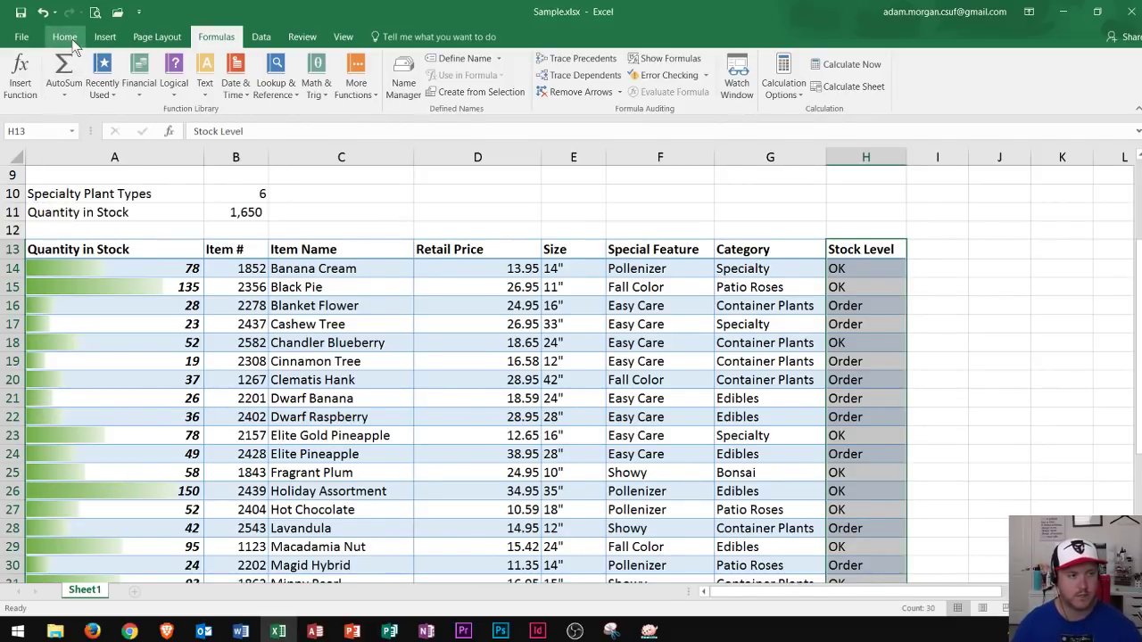
{"action": "left_click", "coordinate": [64, 37]}
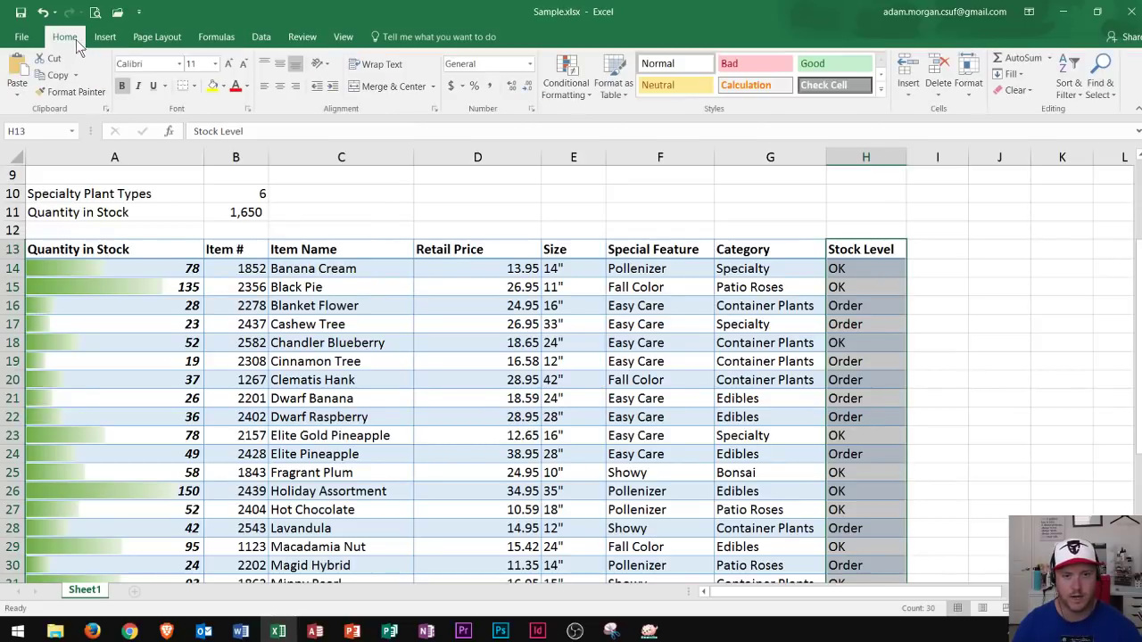
{"action": "left_click", "coordinate": [575, 85]}
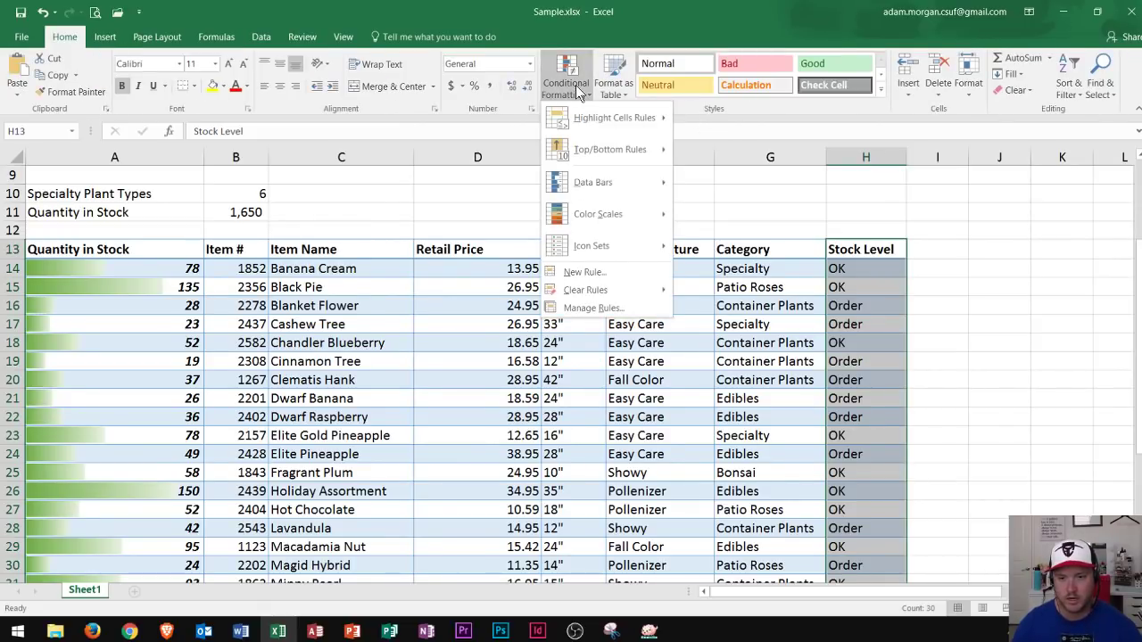
{"action": "mouse_move", "coordinate": [604, 123]}
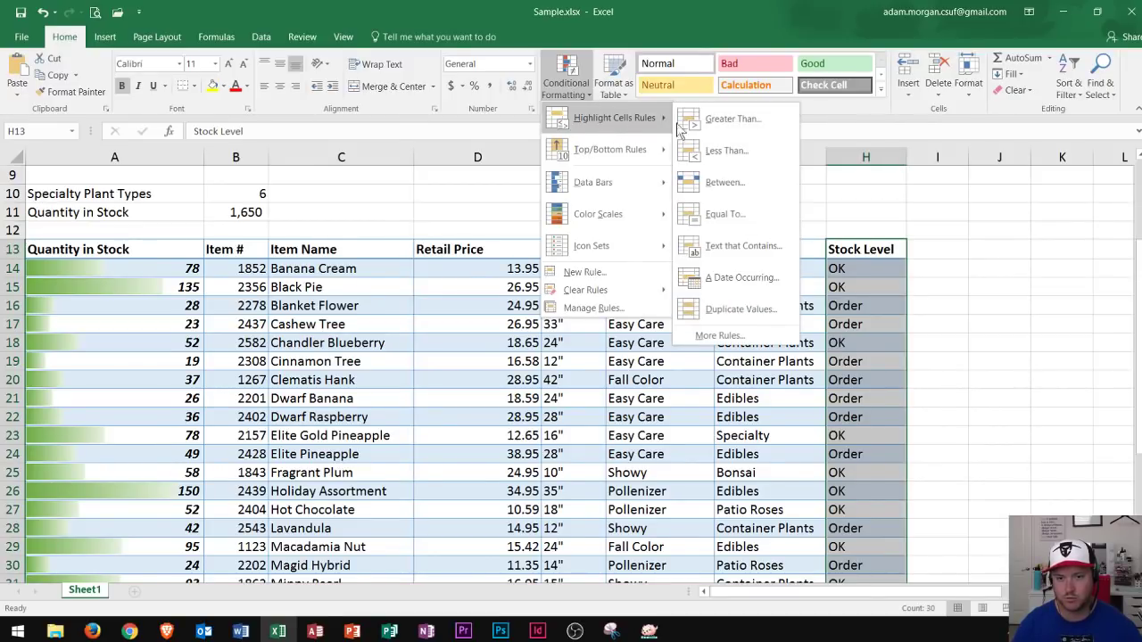
{"action": "left_click", "coordinate": [740, 256]}
Step: Set the Text That Contains rule to format cells containing the text "Order"
{"action": "left_click_drag", "start_coordinate": [402, 280], "coordinate": [581, 220]}
{"action": "left_click", "coordinate": [478, 259]}
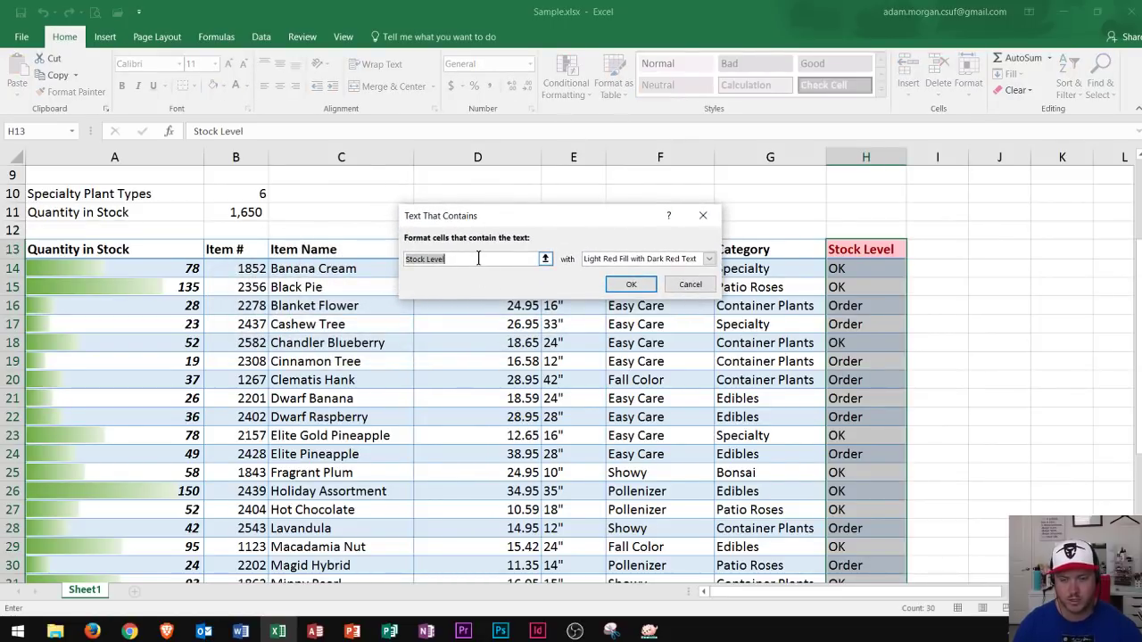
{"action": "type", "text": "Order"}
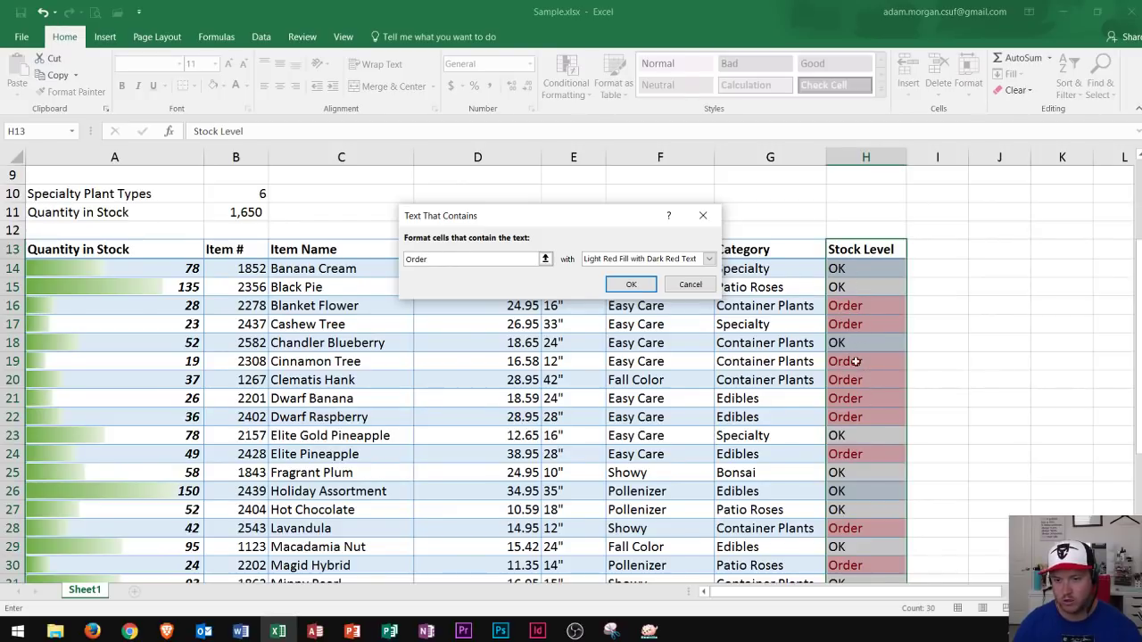
Step: Give the Order rule a custom format with a standard red background fill
{"action": "left_click", "coordinate": [700, 259]}
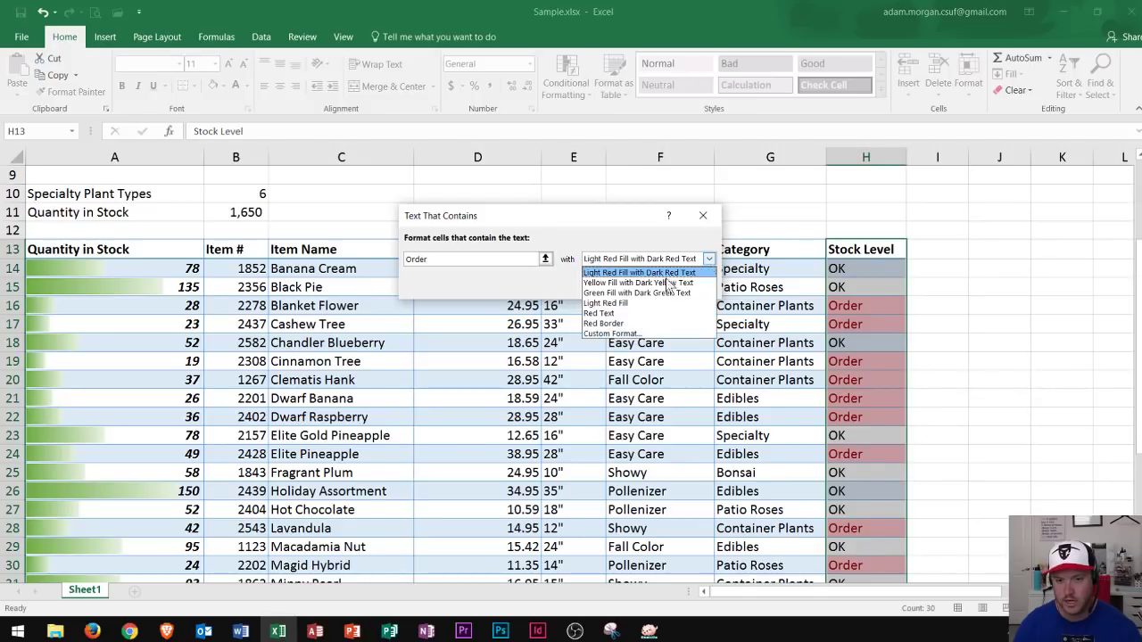
{"action": "left_click", "coordinate": [616, 334]}
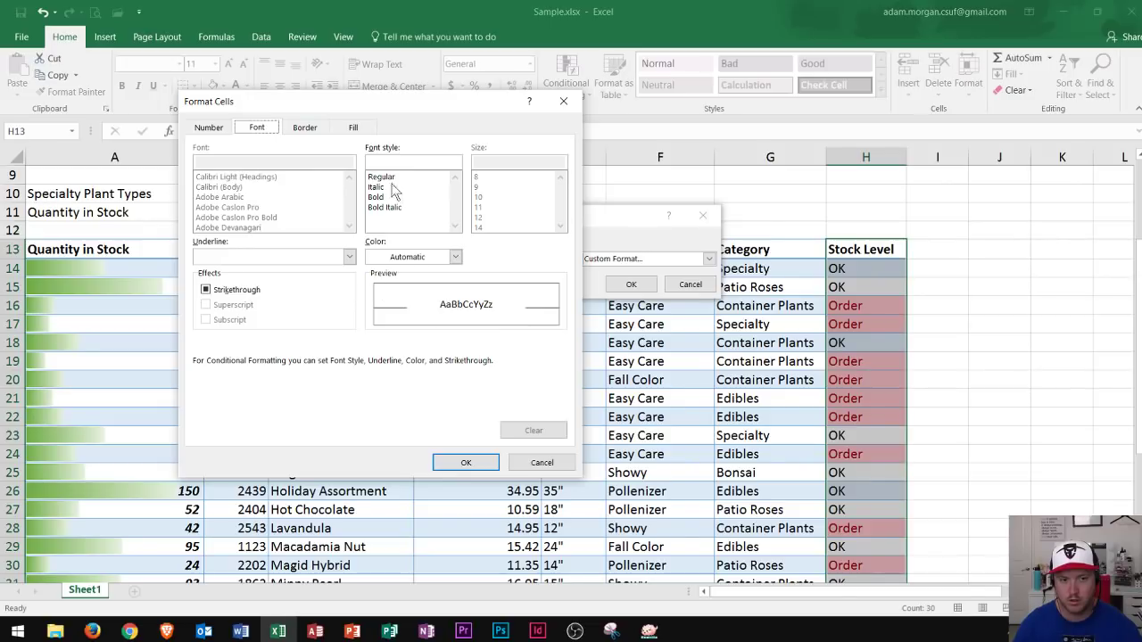
{"action": "left_click", "coordinate": [353, 127]}
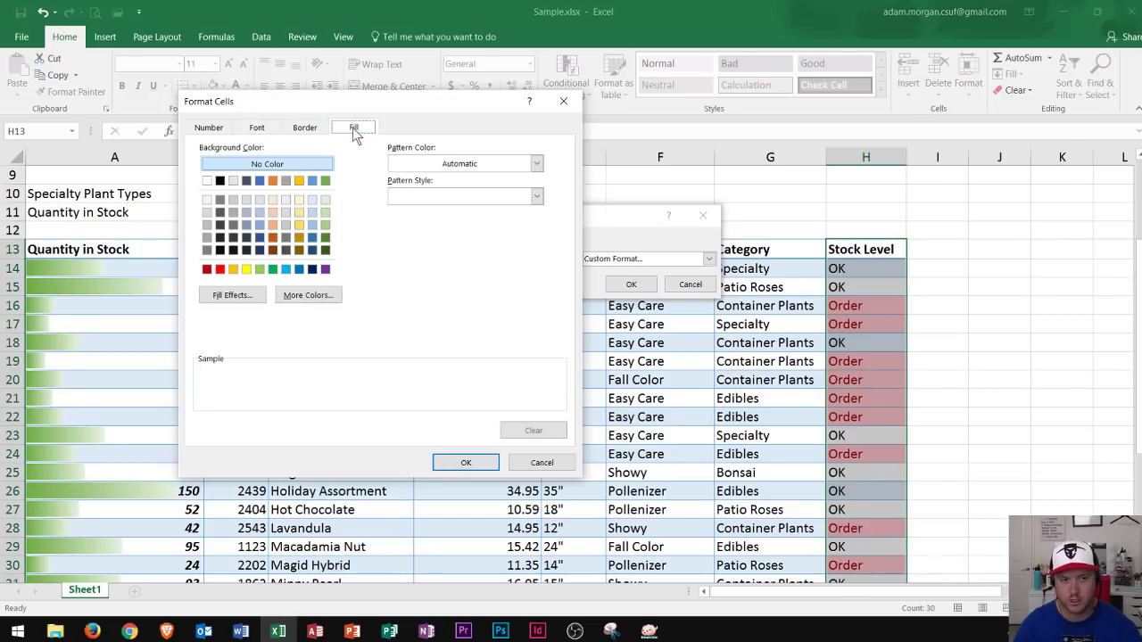
{"action": "left_click", "coordinate": [220, 269]}
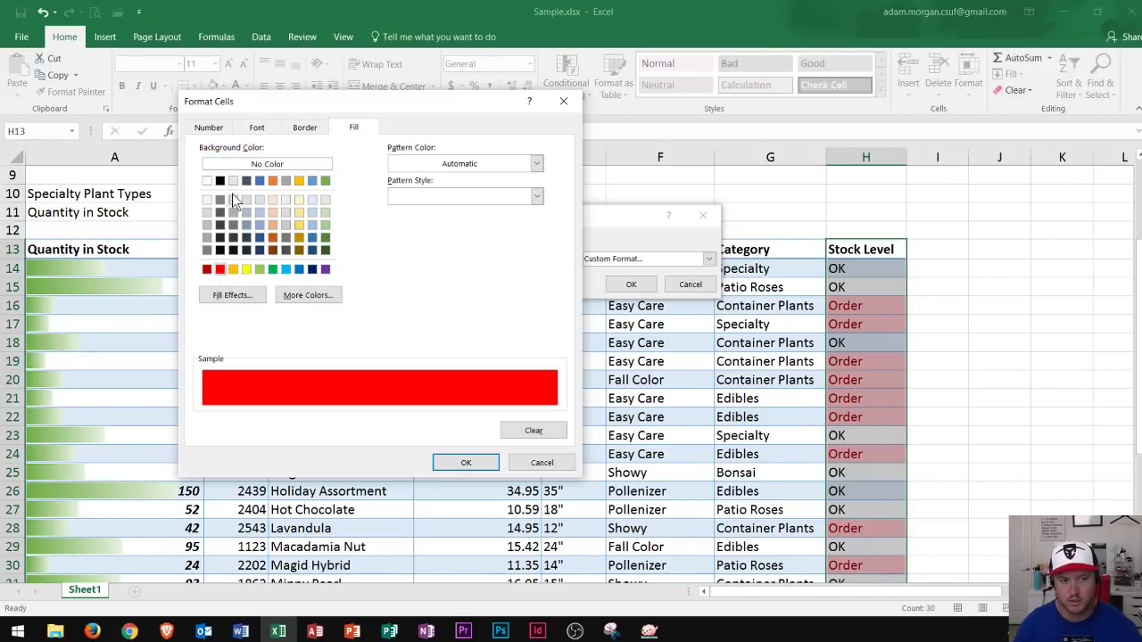
{"action": "left_click", "coordinate": [465, 462]}
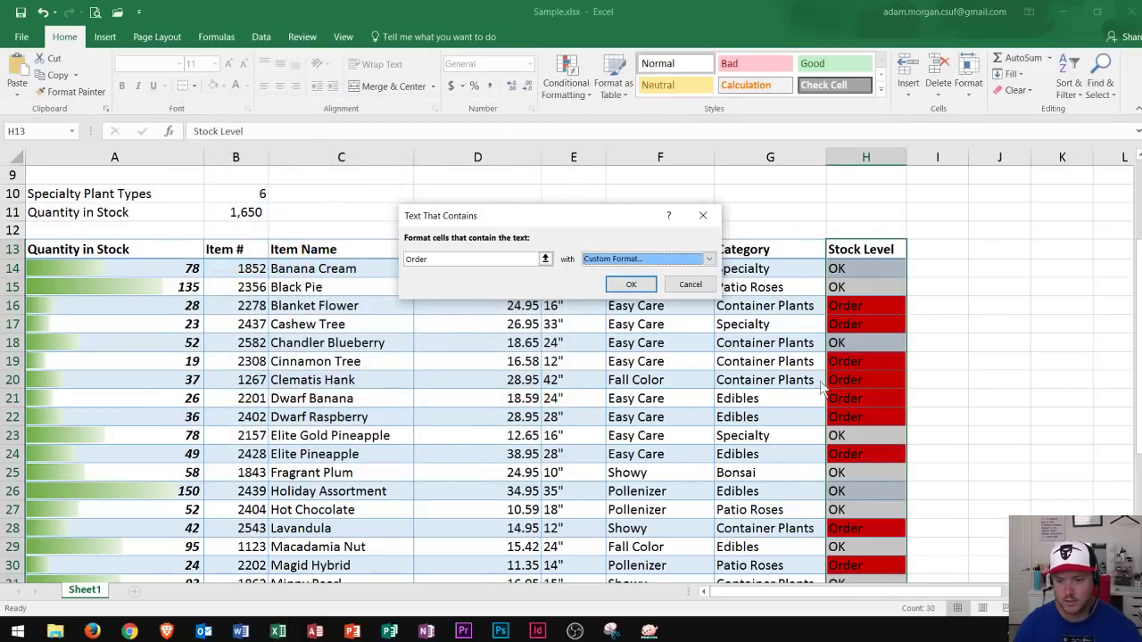
Step: Redefine the Order rule's custom format with a white font color
{"action": "left_click", "coordinate": [708, 258]}
{"action": "left_click", "coordinate": [614, 334]}
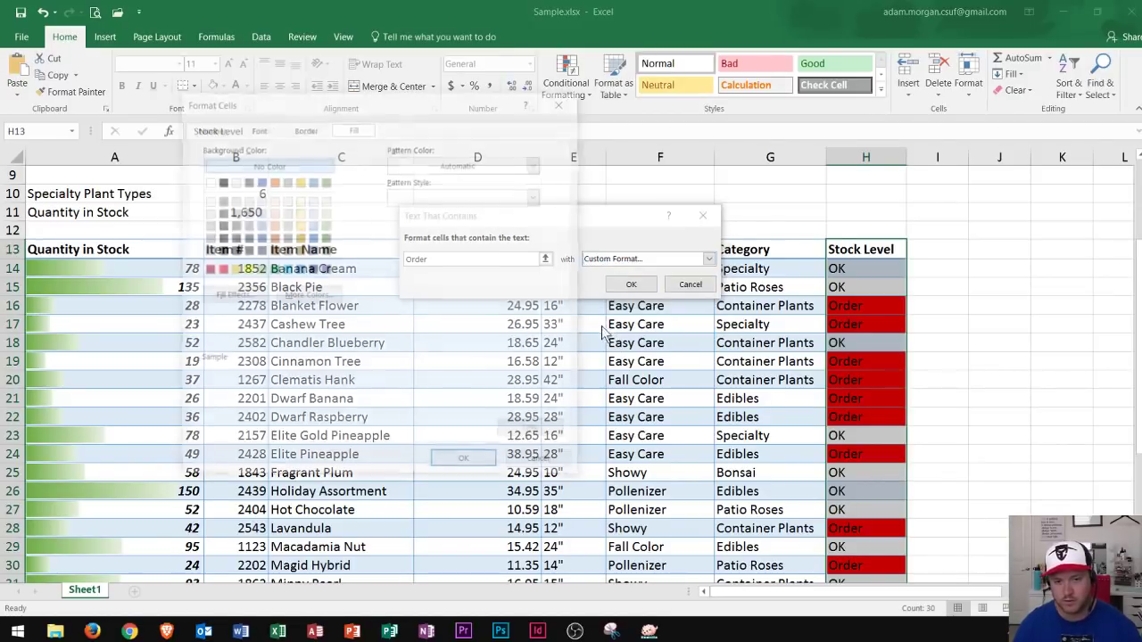
{"action": "left_click", "coordinate": [257, 128]}
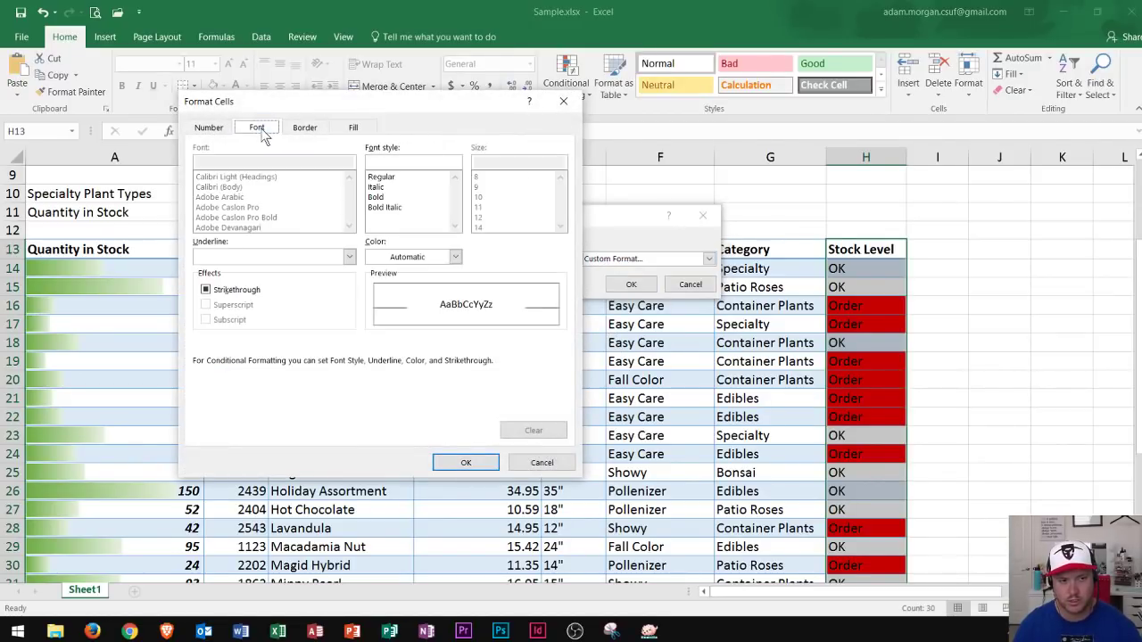
{"action": "left_click", "coordinate": [455, 257]}
{"action": "left_click", "coordinate": [373, 306]}
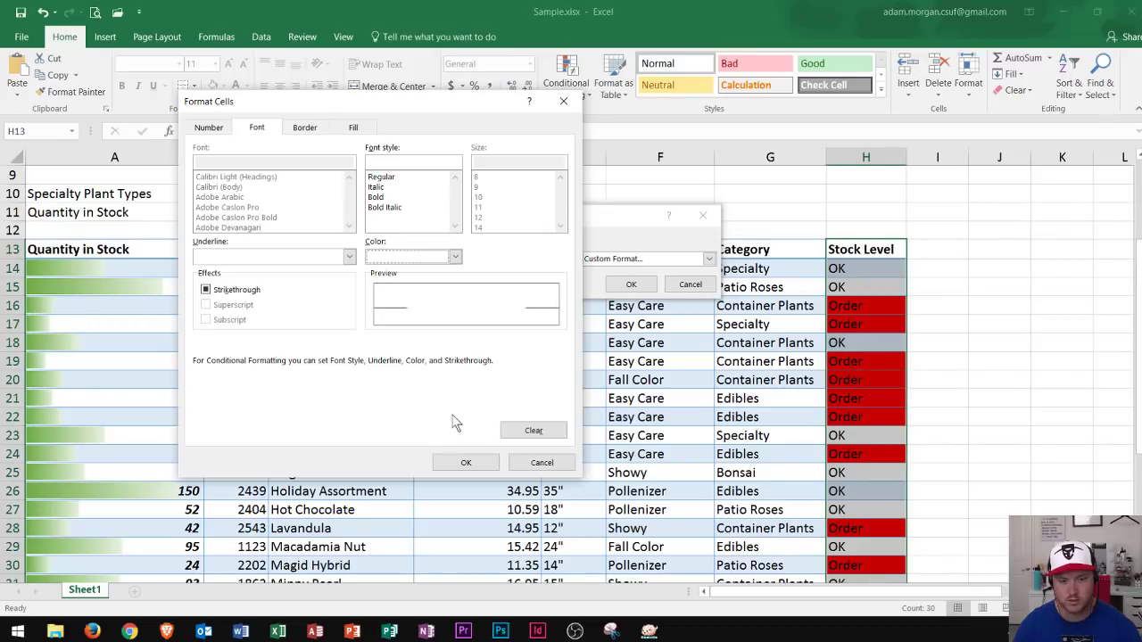
{"action": "left_click", "coordinate": [464, 461]}
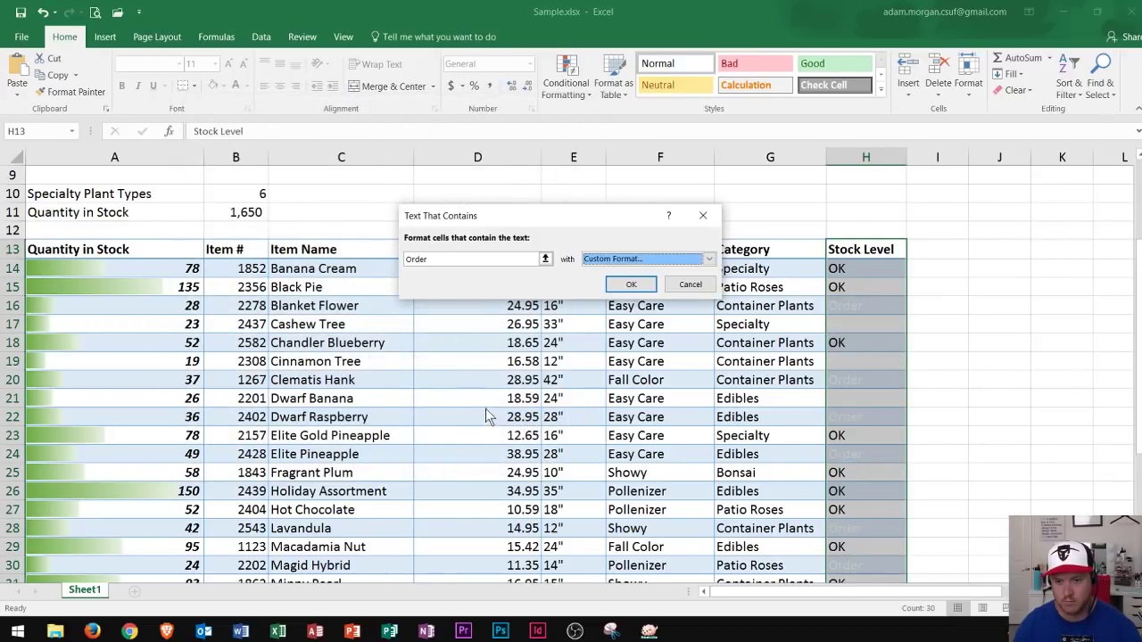
Step: Define the Order rule's custom format with both a white font color and a standard red fill, and apply the rule
{"action": "left_click", "coordinate": [651, 261]}
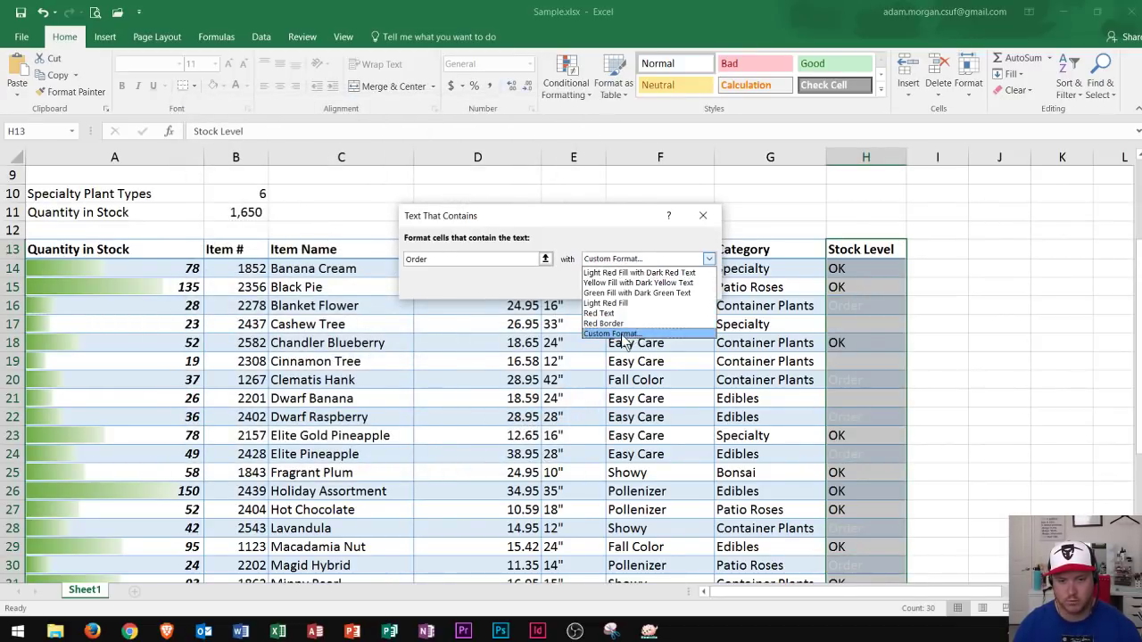
{"action": "left_click", "coordinate": [624, 335]}
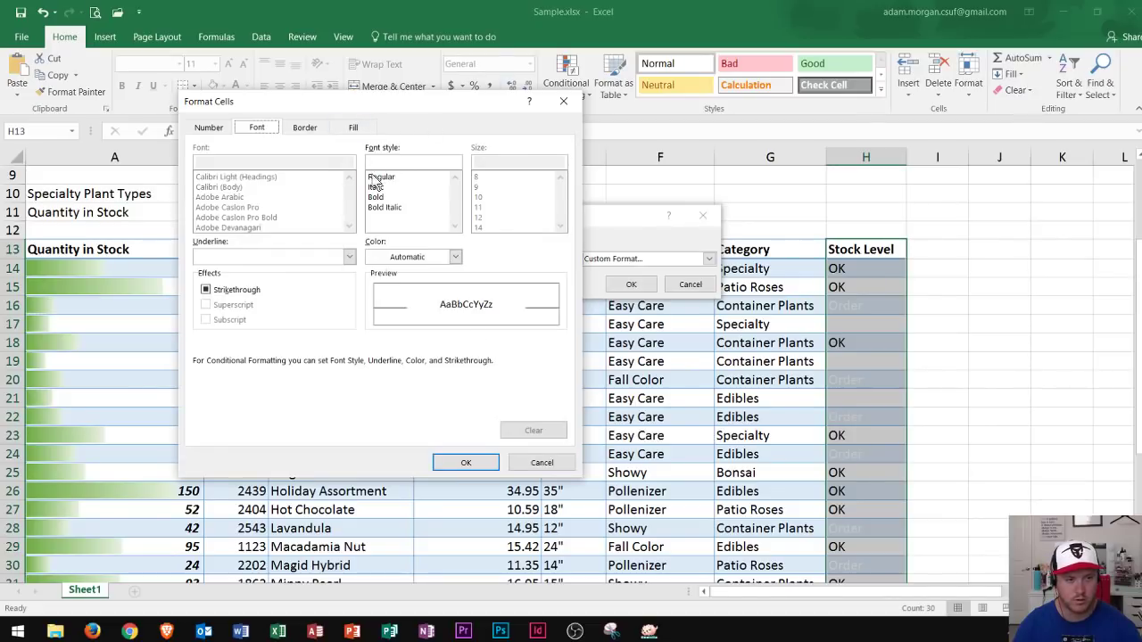
{"action": "left_click", "coordinate": [455, 257]}
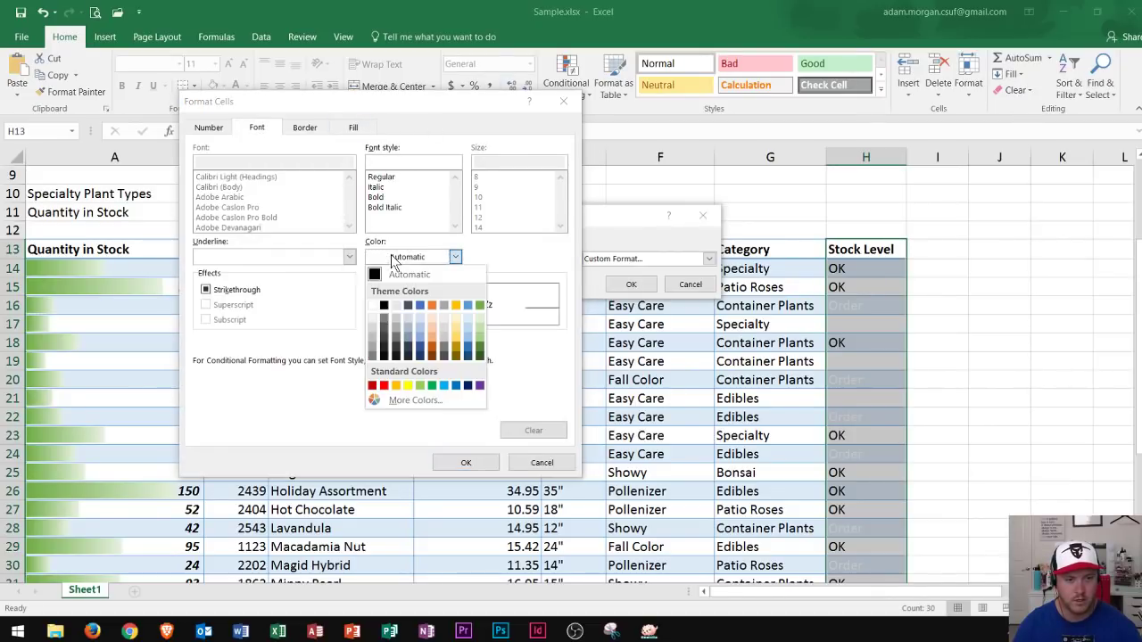
{"action": "left_click", "coordinate": [372, 306]}
{"action": "left_click", "coordinate": [357, 128]}
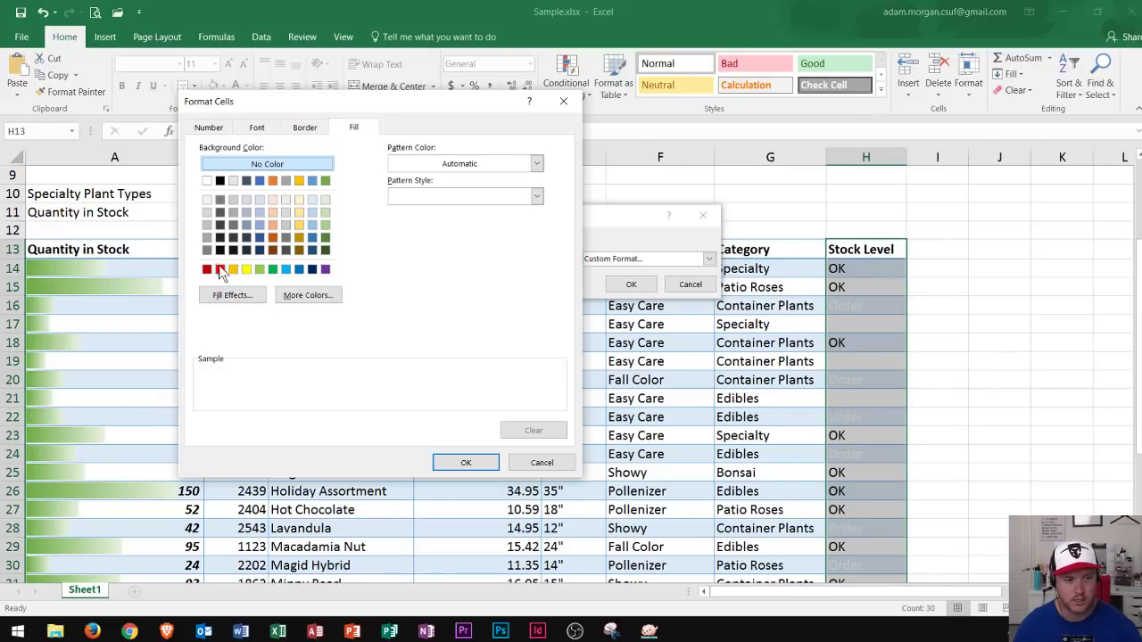
{"action": "left_click", "coordinate": [220, 268]}
{"action": "left_click", "coordinate": [463, 462]}
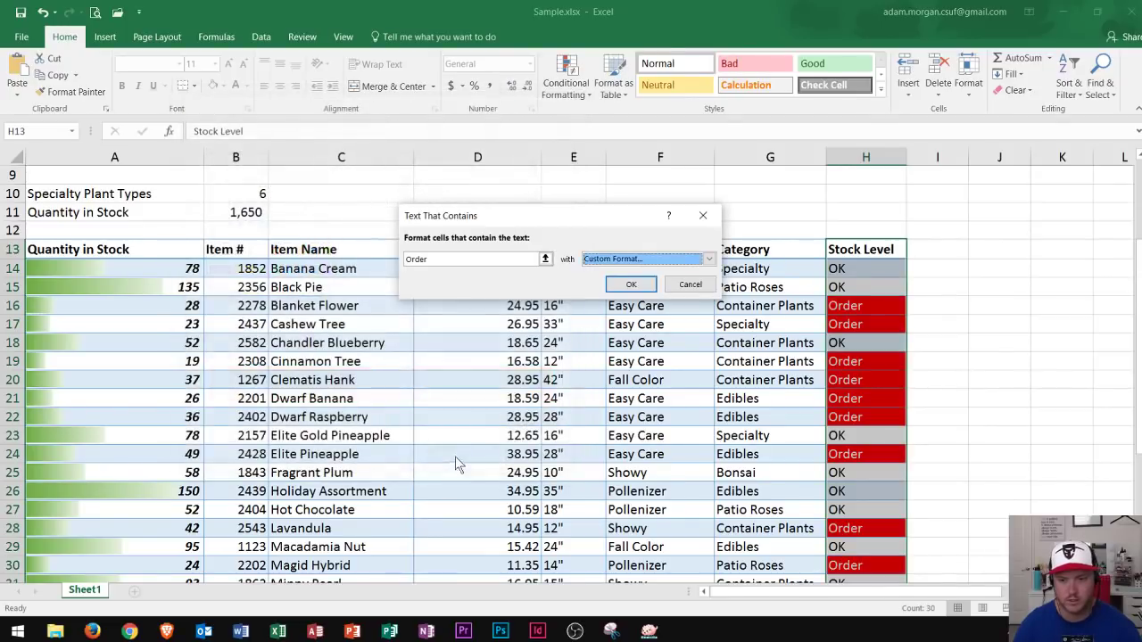
{"action": "left_click", "coordinate": [625, 285]}
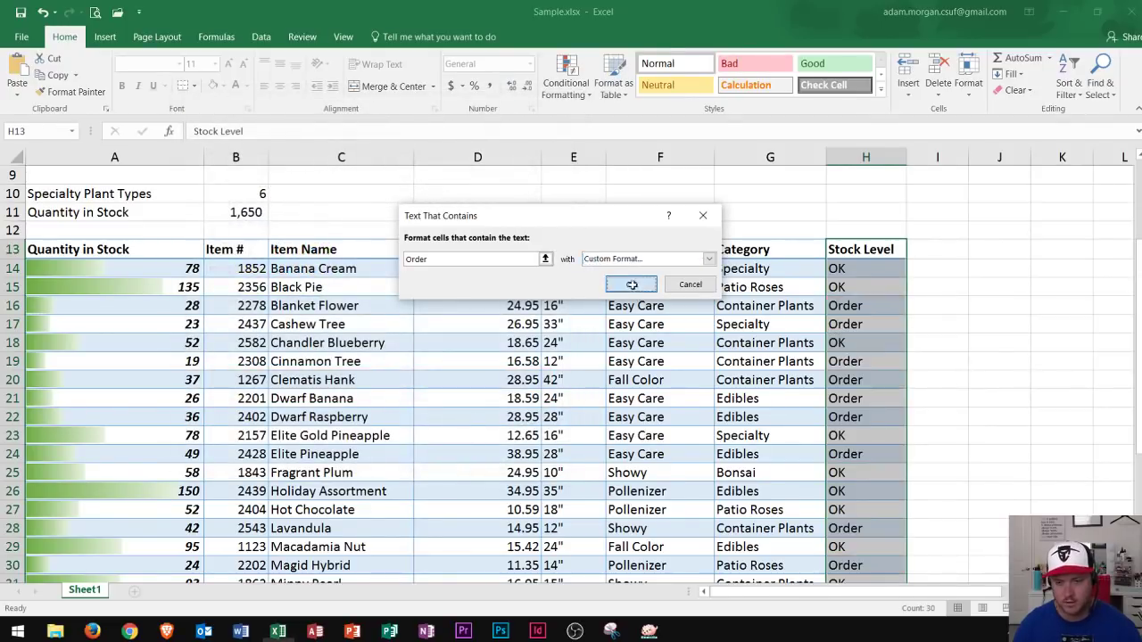
Step: Examine the highlighting of the Order cells down the Stock Level column to row 42, including the formula in H36
{"action": "left_click", "coordinate": [959, 357]}
{"action": "scroll", "coordinate": [960, 354], "scroll_direction": "down", "scroll_amount": 1}
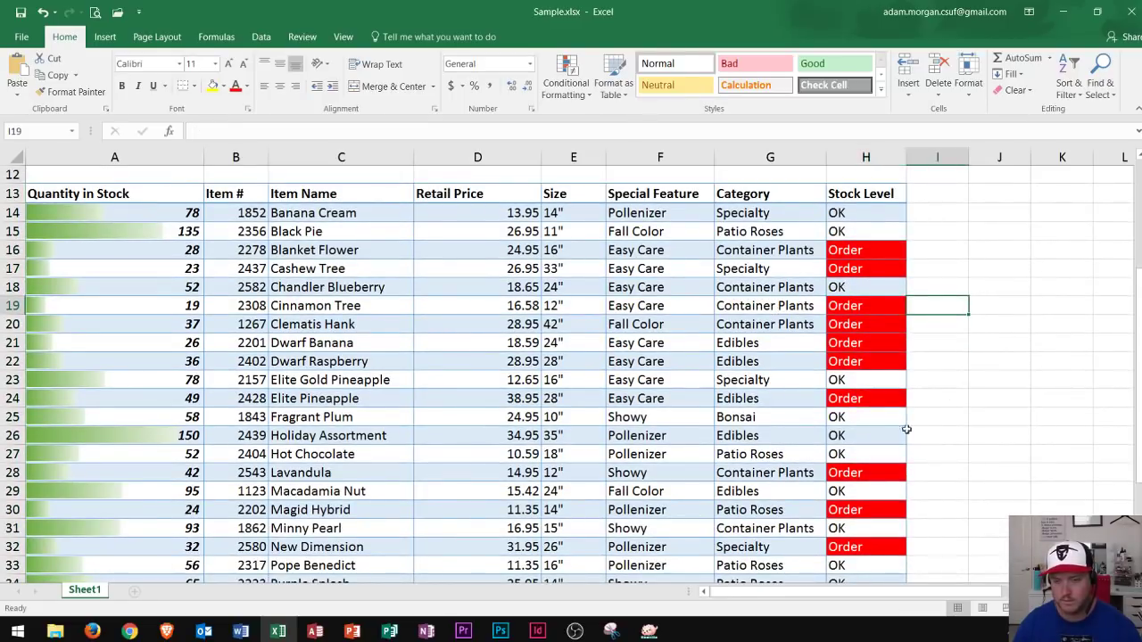
{"action": "scroll", "coordinate": [905, 430], "scroll_direction": "down", "scroll_amount": 1}
{"action": "scroll", "coordinate": [808, 288], "scroll_direction": "down", "scroll_amount": 2}
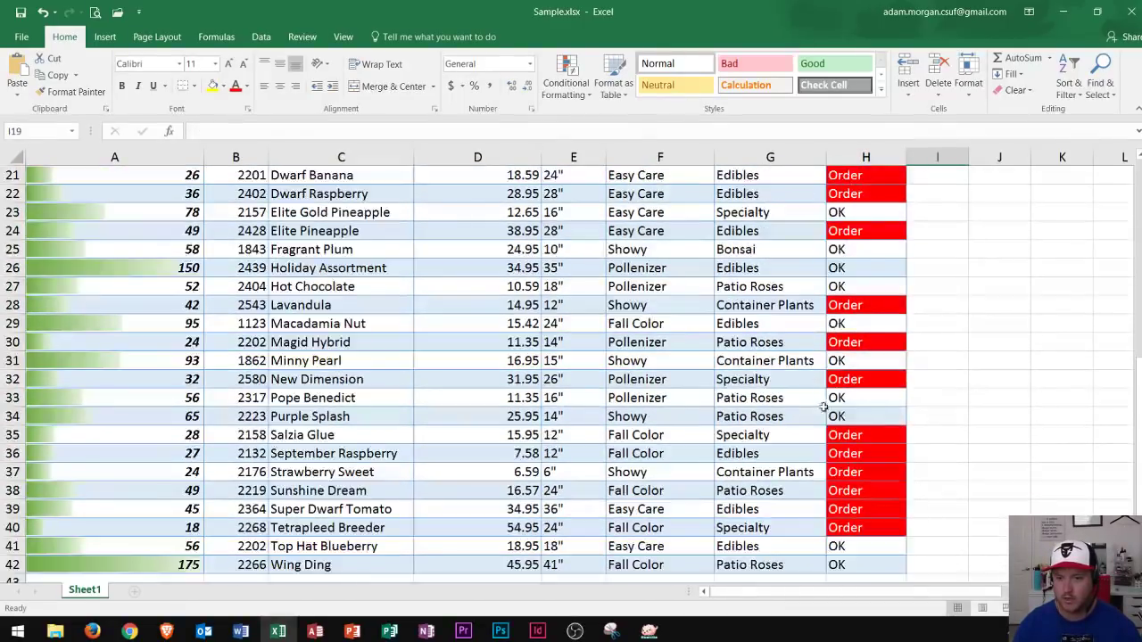
{"action": "scroll", "coordinate": [833, 418], "scroll_direction": "down", "scroll_amount": 1}
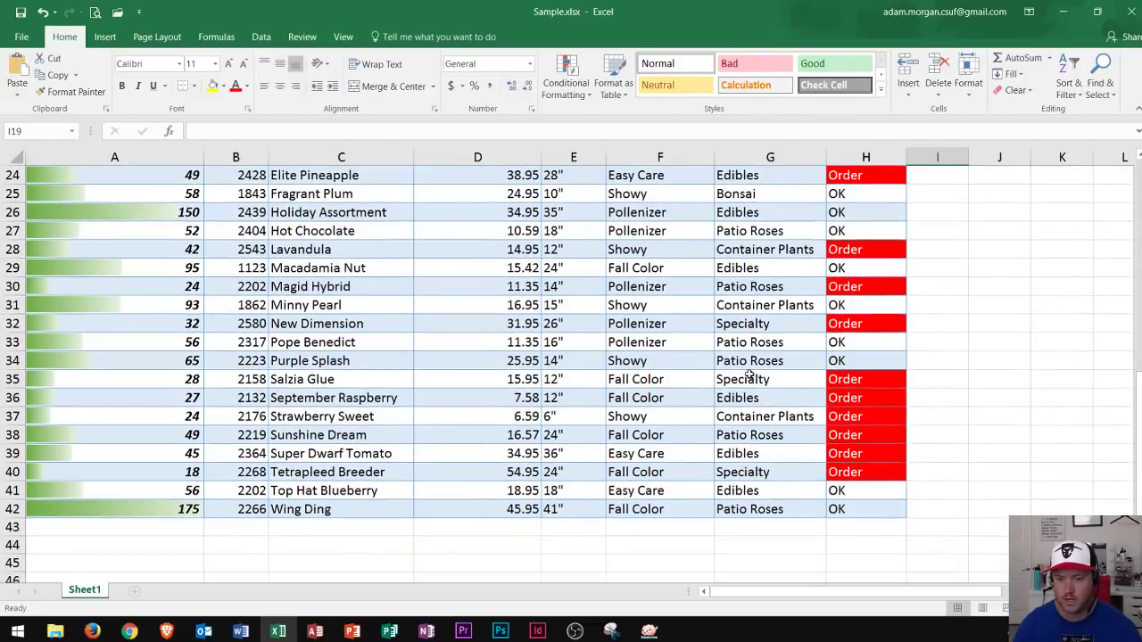
{"action": "left_click", "coordinate": [861, 398]}
{"action": "scroll", "coordinate": [485, 358], "scroll_direction": "up", "scroll_amount": 3}
{"action": "scroll", "coordinate": [484, 358], "scroll_direction": "up", "scroll_amount": 2}
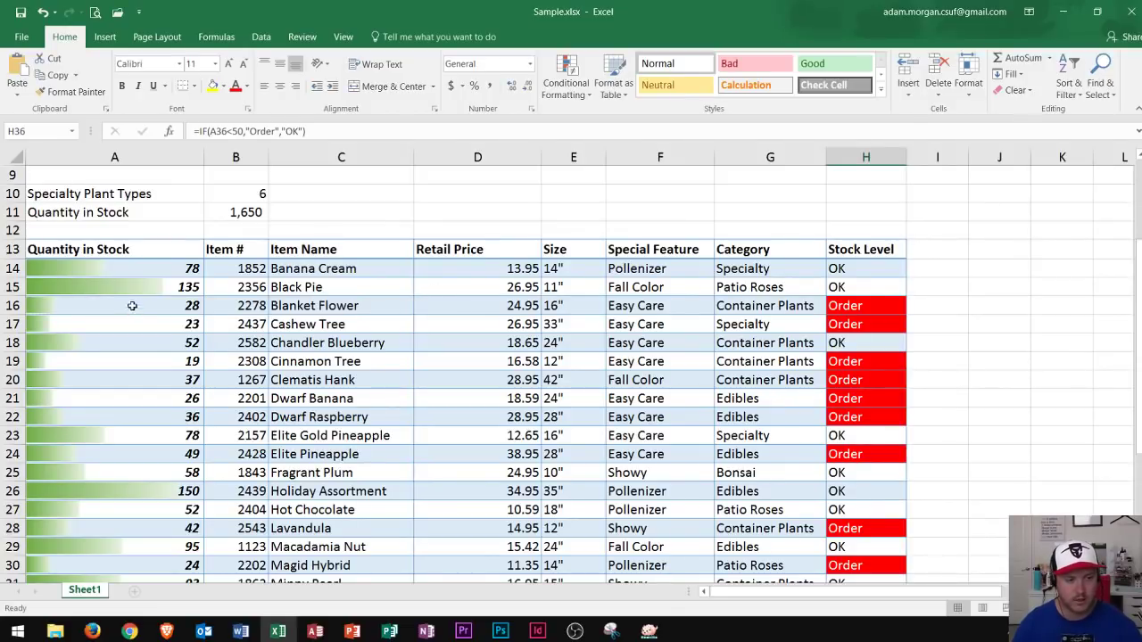
Step: Set the Black Pie quantity in stock in cell A15 to 35 and check the Stock Level column
{"action": "left_click", "coordinate": [182, 287]}
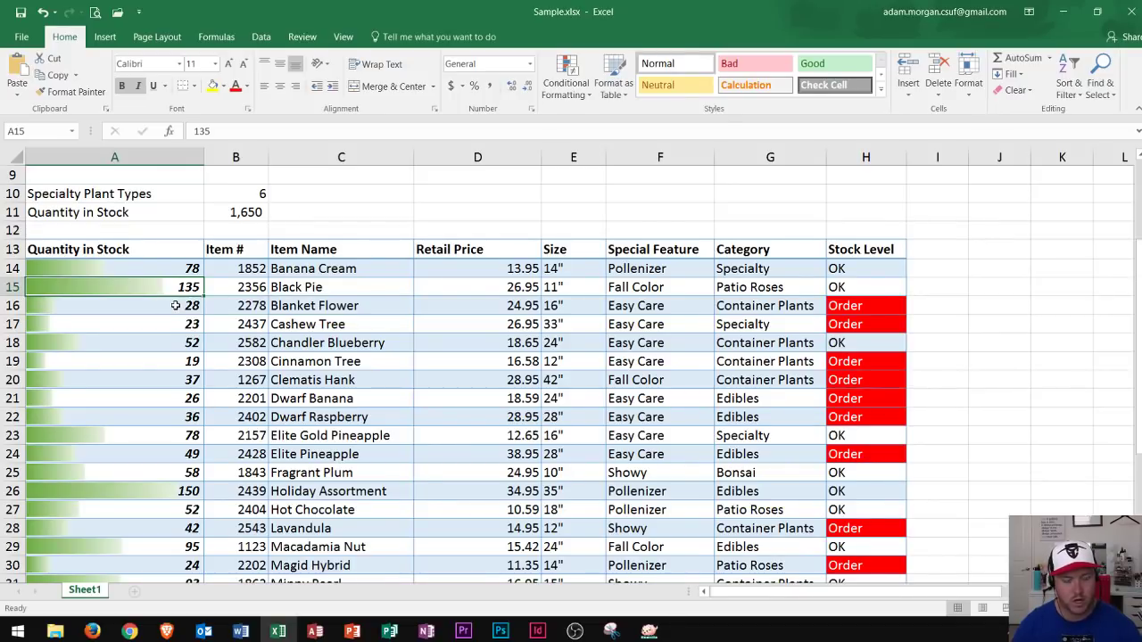
{"action": "type", "text": "35"}
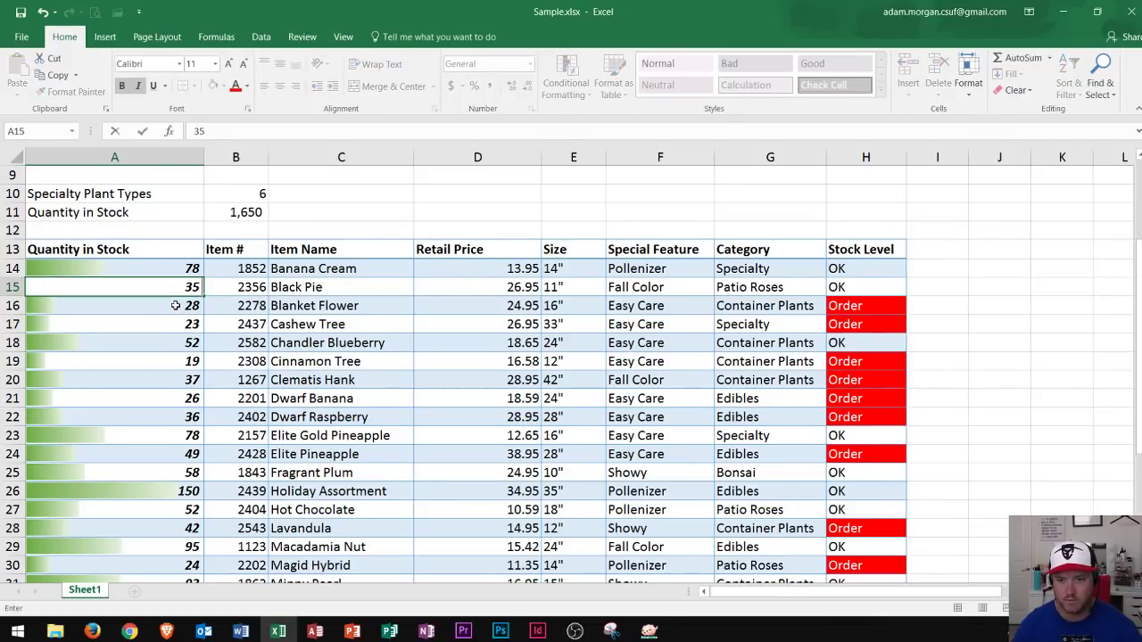
{"action": "key", "text": "Return"}
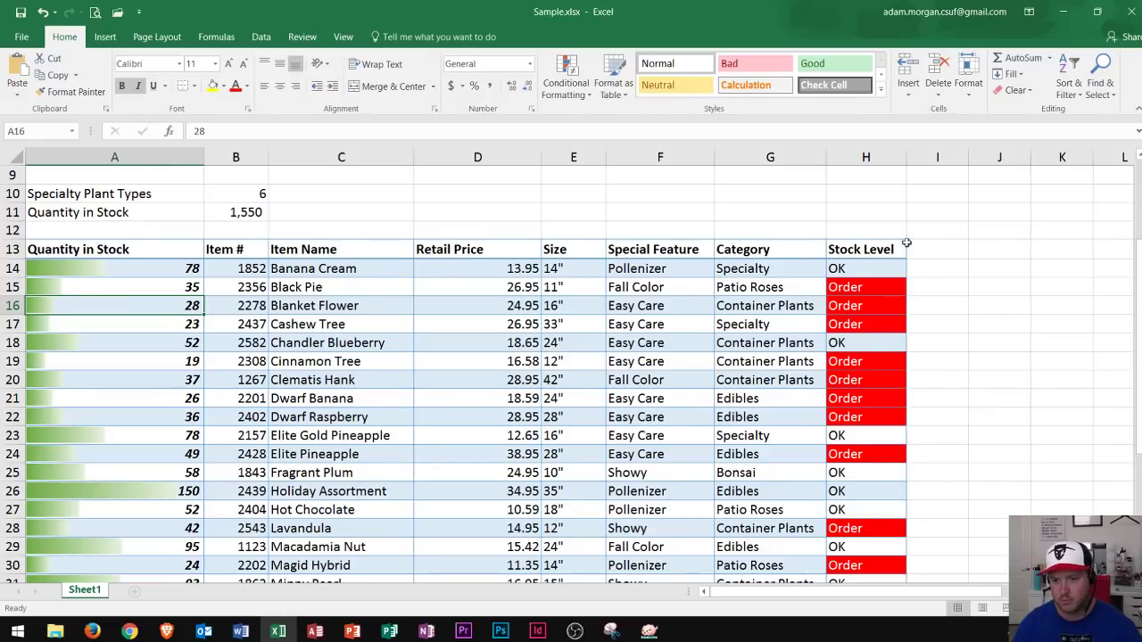
{"action": "left_click", "coordinate": [849, 301]}
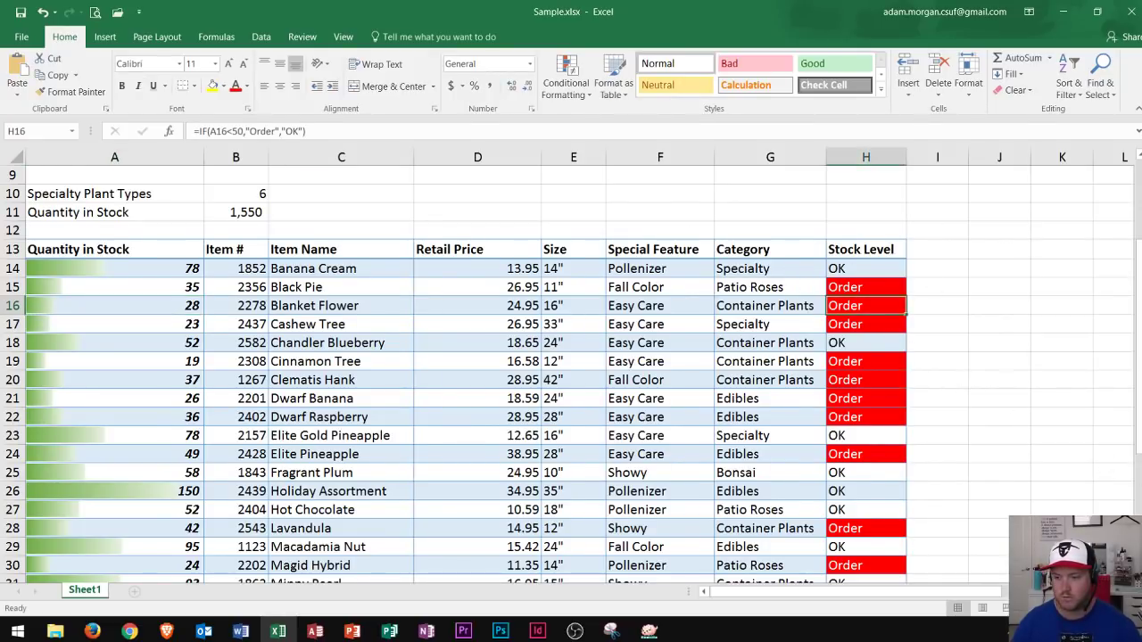